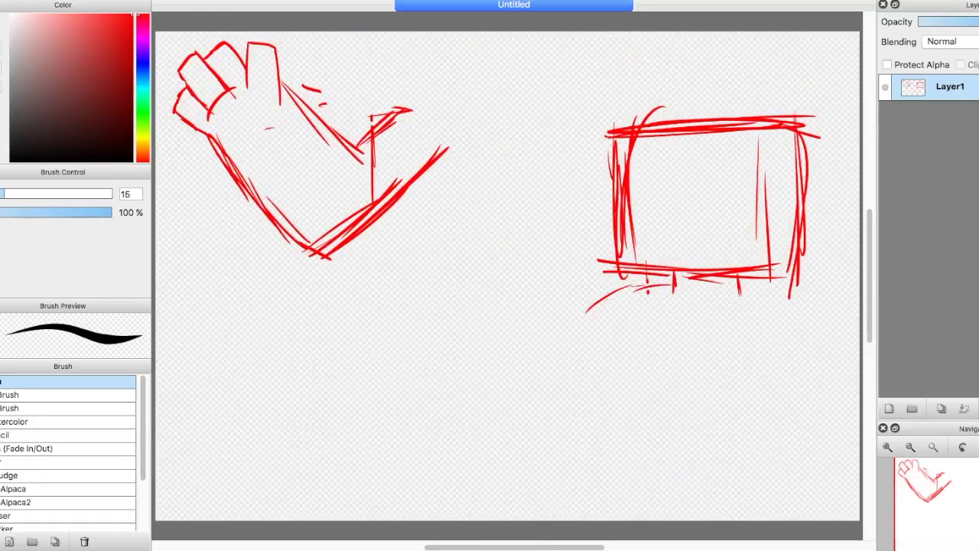
Step: Sketch the shoulders and both sides of the torso below the head, and rework the head outline with thicker strokes
{"action": "left_click_drag", "start_coordinate": [642, 287], "coordinate": [585, 497]}
{"action": "left_click_drag", "start_coordinate": [799, 285], "coordinate": [828, 511]}
{"action": "mouse_move", "coordinate": [627, 107]}
{"action": "left_mouse_down"}
{"action": "mouse_move", "coordinate": [830, 100]}
{"action": "mouse_move", "coordinate": [608, 253]}
{"action": "left_mouse_up"}
{"action": "left_click_drag", "start_coordinate": [620, 290], "coordinate": [604, 520]}
{"action": "left_click_drag", "start_coordinate": [674, 352], "coordinate": [669, 520]}
Step: Select the loose arm sketch, scale it down and place it against the figure's left shoulder with Transform
{"action": "left_click_drag", "start_coordinate": [168, 46], "coordinate": [459, 290]}
{"action": "left_click_drag", "start_coordinate": [387, 280], "coordinate": [199, 45]}
{"action": "key", "text": "ctrl+t"}
{"action": "left_click_drag", "start_coordinate": [307, 153], "coordinate": [573, 321]}
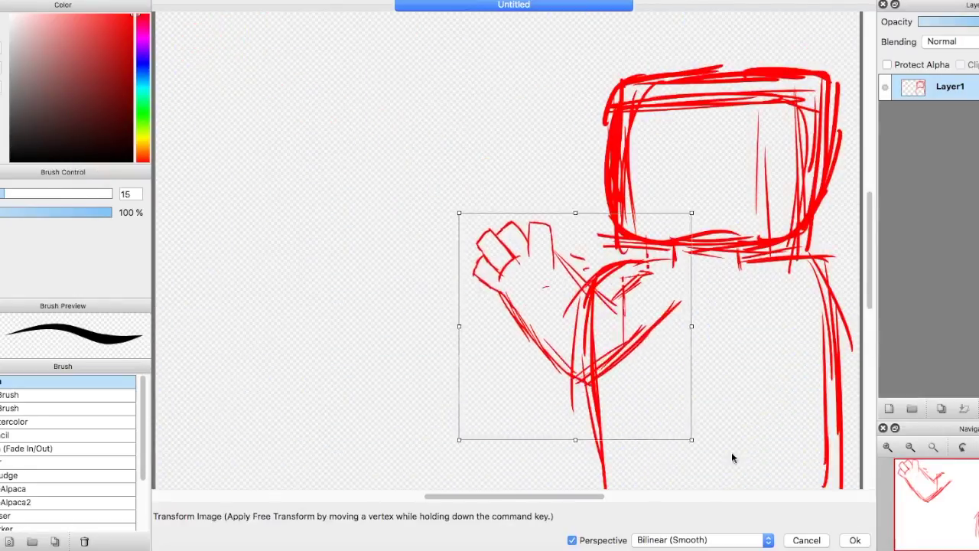
{"action": "key", "text": "Return"}
Step: Reselect the arm sketch and move it off the body into the empty canvas area left of the figure
{"action": "key", "text": "ctrl+z"}
{"action": "left_click_drag", "start_coordinate": [482, 260], "coordinate": [549, 253]}
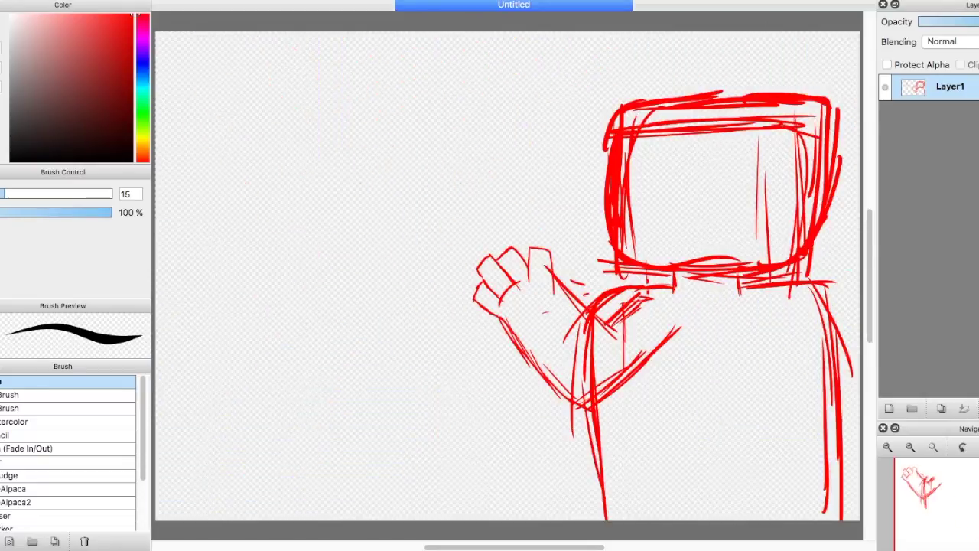
{"action": "left_click_drag", "start_coordinate": [547, 215], "coordinate": [535, 216]}
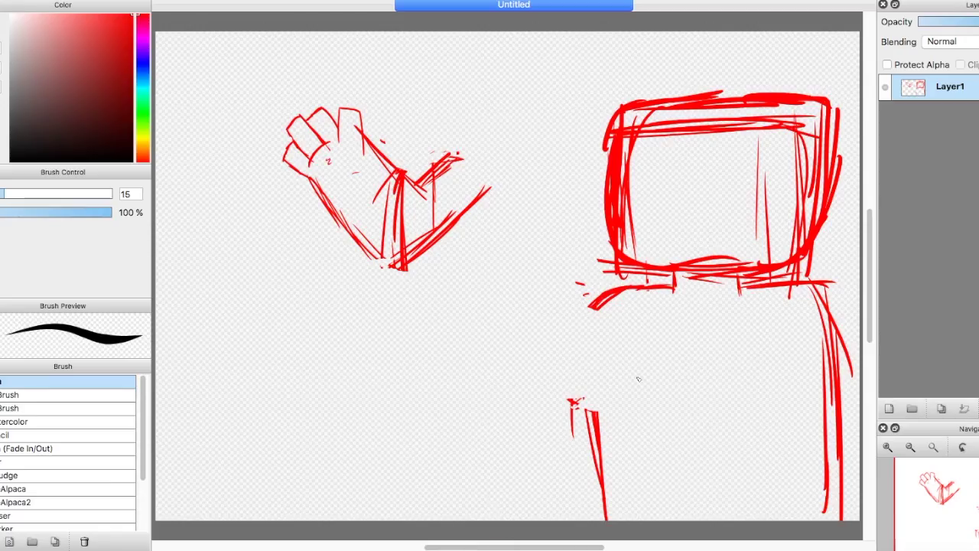
Step: Sketch a taller outline around the head and add a shoulder curve on the left side of the body
{"action": "left_click_drag", "start_coordinate": [611, 120], "coordinate": [826, 283]}
{"action": "left_click_drag", "start_coordinate": [741, 281], "coordinate": [673, 430]}
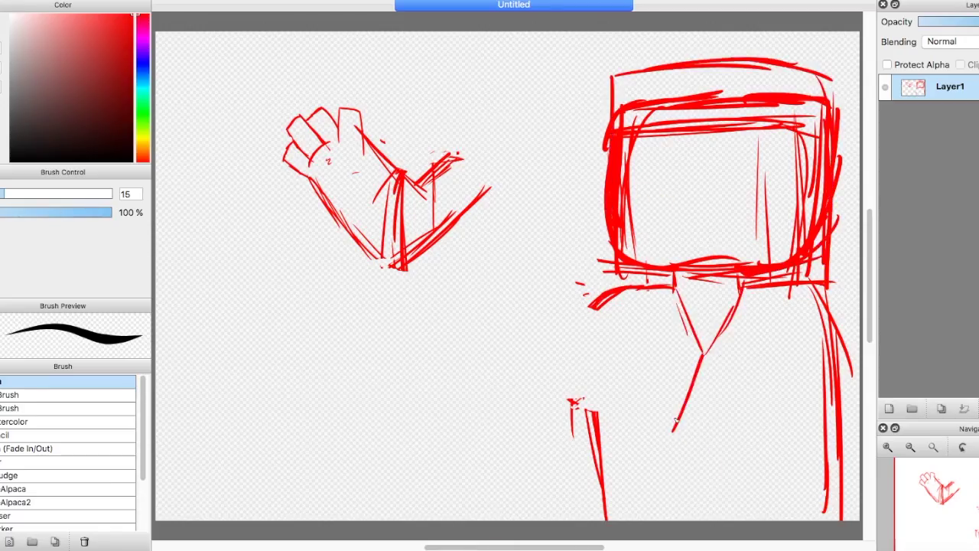
{"action": "key", "text": "ctrl+z"}
{"action": "left_click_drag", "start_coordinate": [599, 309], "coordinate": [565, 359]}
Step: Sketch the lowered arm on the right side of the figure, with its cuff and fingers
{"action": "scroll", "coordinate": [508, 276], "scroll_direction": "right", "scroll_amount": 3}
{"action": "left_click_drag", "start_coordinate": [784, 285], "coordinate": [834, 417]}
{"action": "left_click_drag", "start_coordinate": [675, 376], "coordinate": [808, 476]}
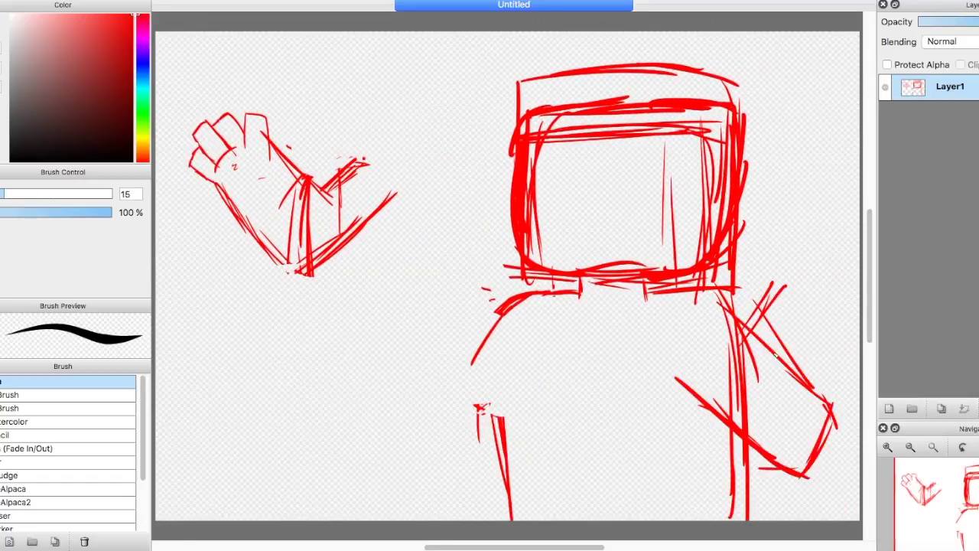
{"action": "scroll", "coordinate": [644, 295], "scroll_direction": "up", "scroll_amount": 5}
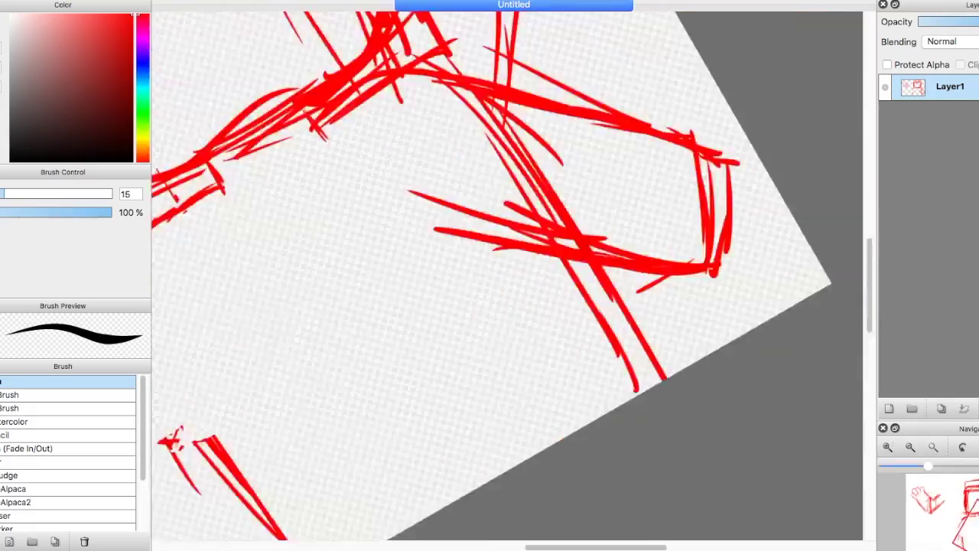
{"action": "left_click_drag", "start_coordinate": [525, 366], "coordinate": [827, 446]}
{"action": "scroll", "coordinate": [826, 446], "scroll_direction": "left", "scroll_amount": 5}
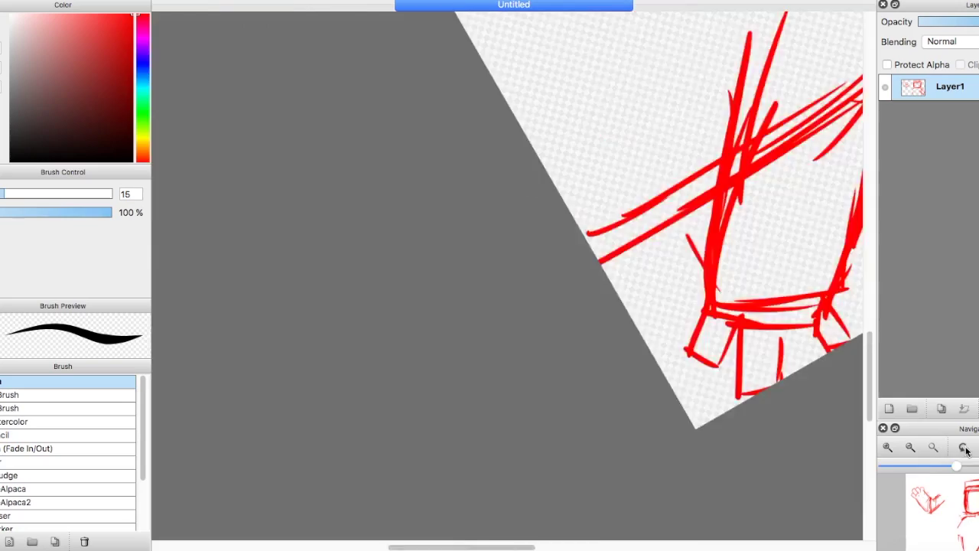
{"action": "scroll", "coordinate": [623, 125], "scroll_direction": "down", "scroll_amount": 3}
{"action": "left_click_drag", "start_coordinate": [623, 124], "coordinate": [663, 117]}
{"action": "key", "text": "super+d"}
{"action": "scroll", "coordinate": [348, 218], "scroll_direction": "up", "scroll_amount": 5}
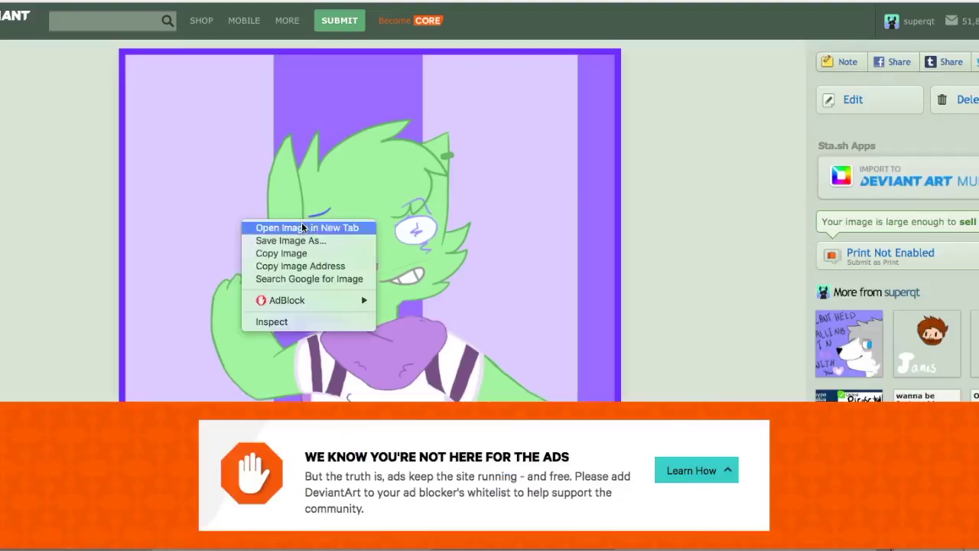
Step: Add an upper-arm stroke to the detached waving arm, then lasso the arm, move it onto the left shoulder and deselect
{"action": "left_click_drag", "start_coordinate": [294, 196], "coordinate": [338, 136]}
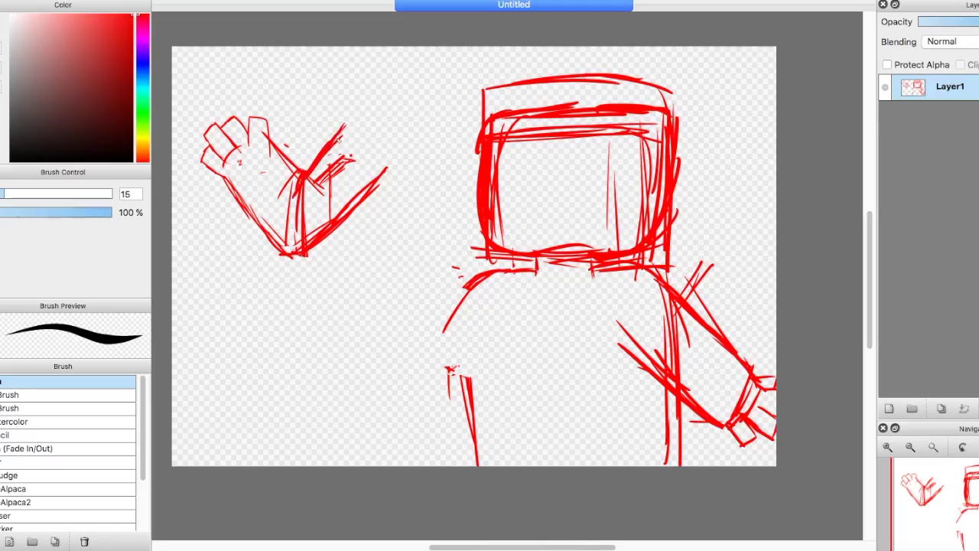
{"action": "left_click_drag", "start_coordinate": [173, 78], "coordinate": [425, 281]}
{"action": "left_click_drag", "start_coordinate": [332, 178], "coordinate": [470, 324]}
{"action": "key", "text": "super+z"}
{"action": "left_click_drag", "start_coordinate": [333, 178], "coordinate": [429, 252]}
{"action": "key", "text": "super+t"}
{"action": "left_click_drag", "start_coordinate": [542, 385], "coordinate": [396, 291]}
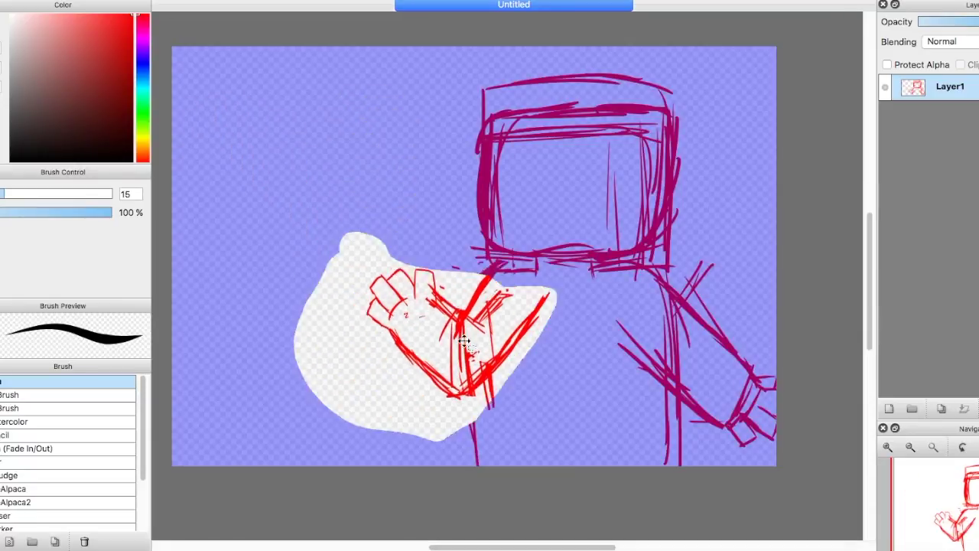
{"action": "left_click_drag", "start_coordinate": [429, 336], "coordinate": [454, 357]}
{"action": "key", "text": "super+d"}
Step: Redraw the torso's left side and rotate the waving forearm so the hand points upward
{"action": "left_click_drag", "start_coordinate": [494, 386], "coordinate": [495, 478]}
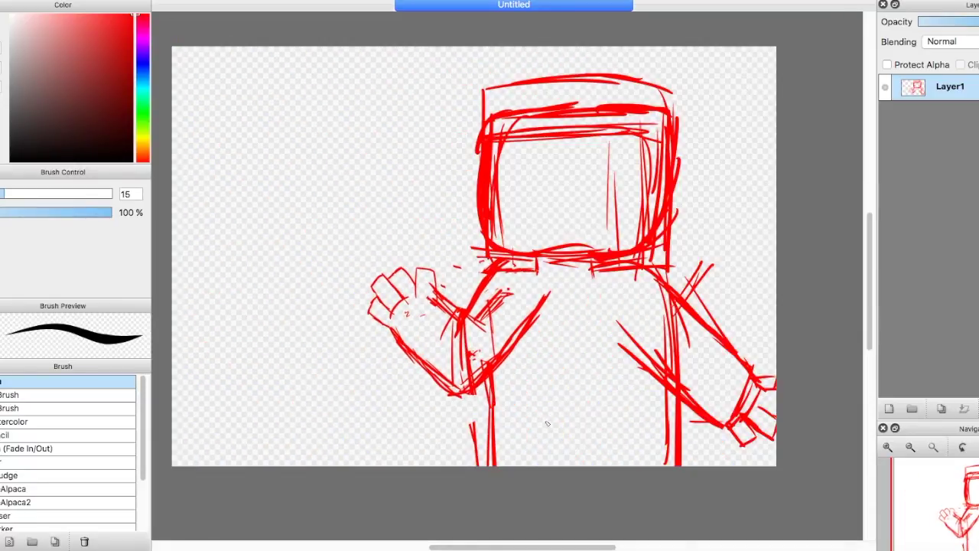
{"action": "key", "text": "super+t"}
{"action": "left_click_drag", "start_coordinate": [494, 368], "coordinate": [429, 222]}
{"action": "key", "text": "Return"}
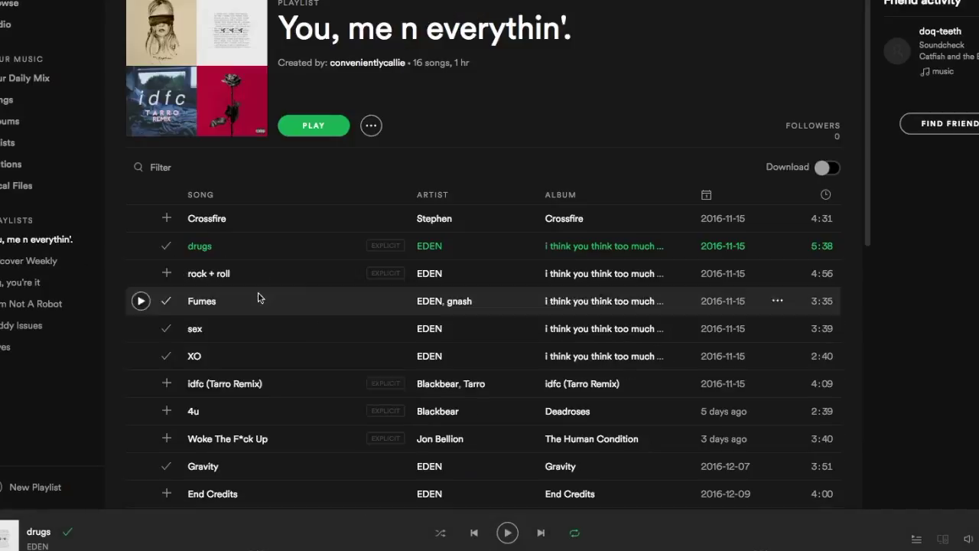
Step: Switch to Spotify and play the song 4u from the playlist
{"action": "double_click", "coordinate": [258, 411]}
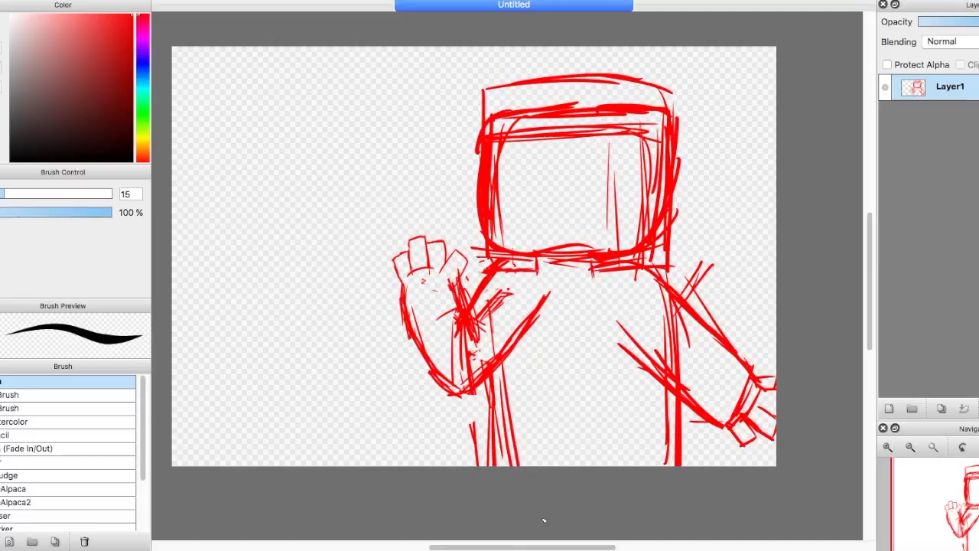
Step: Sketch the hair around the head, with jagged side locks reaching the chest and a fringe across the forehead
{"action": "left_click_drag", "start_coordinate": [593, 76], "coordinate": [673, 122]}
{"action": "left_click_drag", "start_coordinate": [501, 49], "coordinate": [459, 192]}
{"action": "left_click_drag", "start_coordinate": [685, 51], "coordinate": [677, 237]}
{"action": "left_click_drag", "start_coordinate": [667, 294], "coordinate": [651, 357]}
{"action": "left_click_drag", "start_coordinate": [641, 179], "coordinate": [609, 230]}
{"action": "left_click_drag", "start_coordinate": [605, 274], "coordinate": [629, 339]}
{"action": "left_click_drag", "start_coordinate": [568, 96], "coordinate": [647, 115]}
{"action": "left_click_drag", "start_coordinate": [646, 114], "coordinate": [635, 184]}
{"action": "left_click_drag", "start_coordinate": [508, 161], "coordinate": [536, 195]}
{"action": "left_click_drag", "start_coordinate": [590, 153], "coordinate": [623, 195]}
{"action": "left_click_drag", "start_coordinate": [539, 222], "coordinate": [605, 237]}
{"action": "key", "text": "super+z"}
{"action": "key", "text": "super+z"}
{"action": "key", "text": "super+z"}
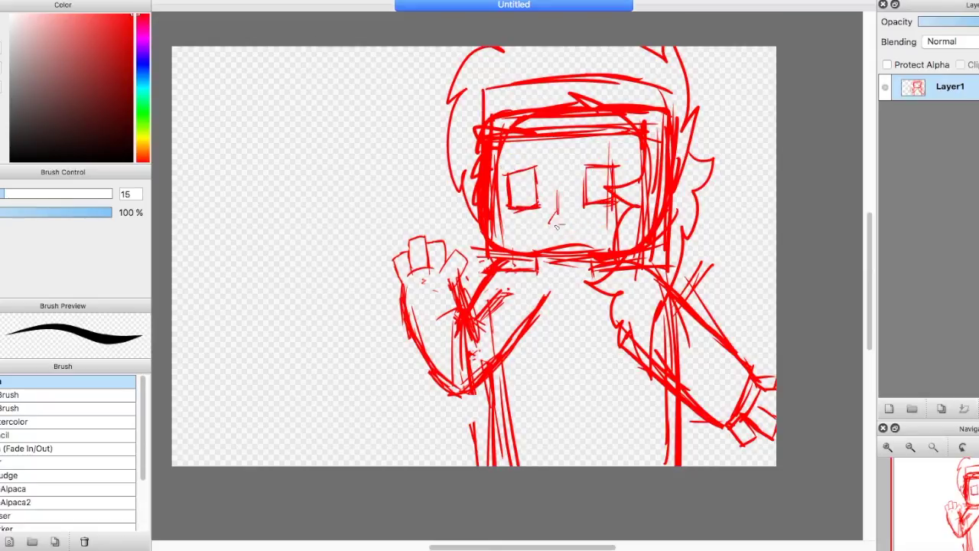
{"action": "key", "text": "super+z"}
{"action": "key", "text": "super+z"}
Step: Sketch a thick slanted eye on the left half of the face
{"action": "left_click_drag", "start_coordinate": [528, 176], "coordinate": [514, 203]}
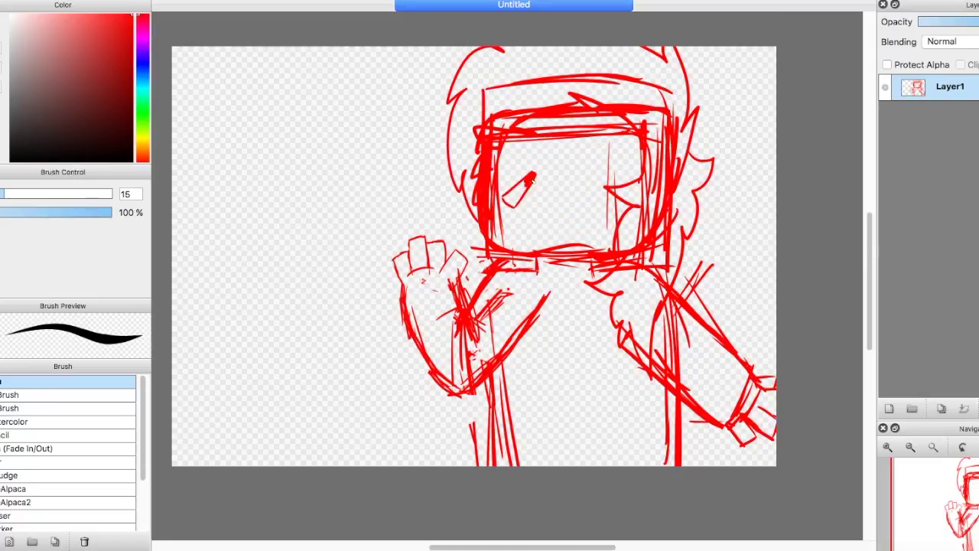
{"action": "key", "text": "e"}
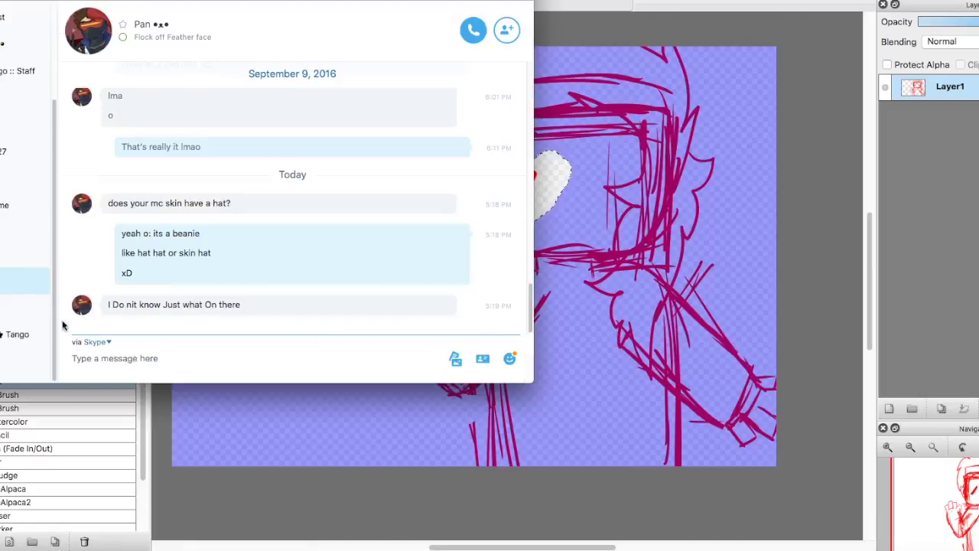
Step: Send the Skype reply "the skin itself has hair + a beanie overlapping the skin if that makes sense"
{"action": "type", "text": "the skin itself has hair + a beanie overlapping the s"}
{"action": "type", "text": "kin if that makes sense"}
{"action": "key", "text": "Return"}
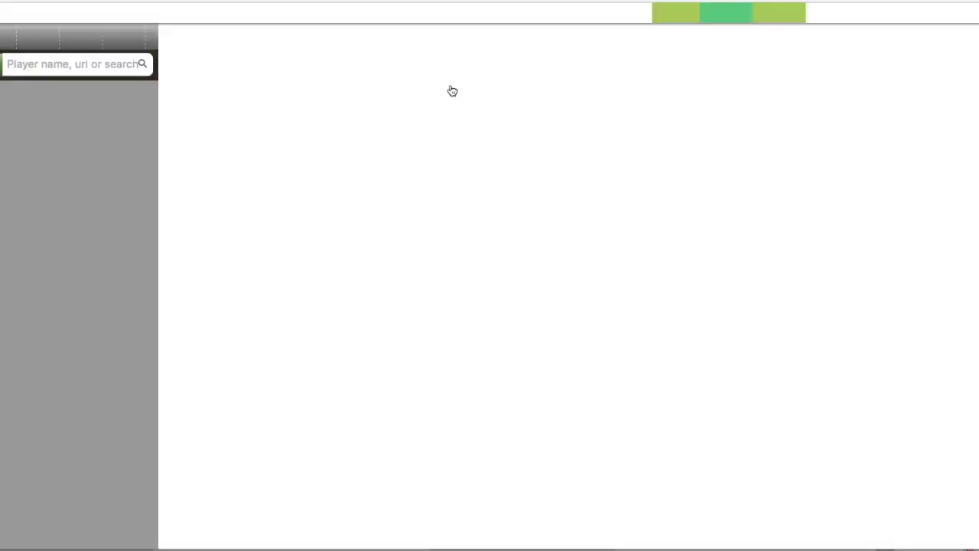
Step: Look up the player's skin by username in the Minecraft skin editor and browse the DeviantArt gallery for reference art
{"action": "type", "text": "lSleepySheepy"}
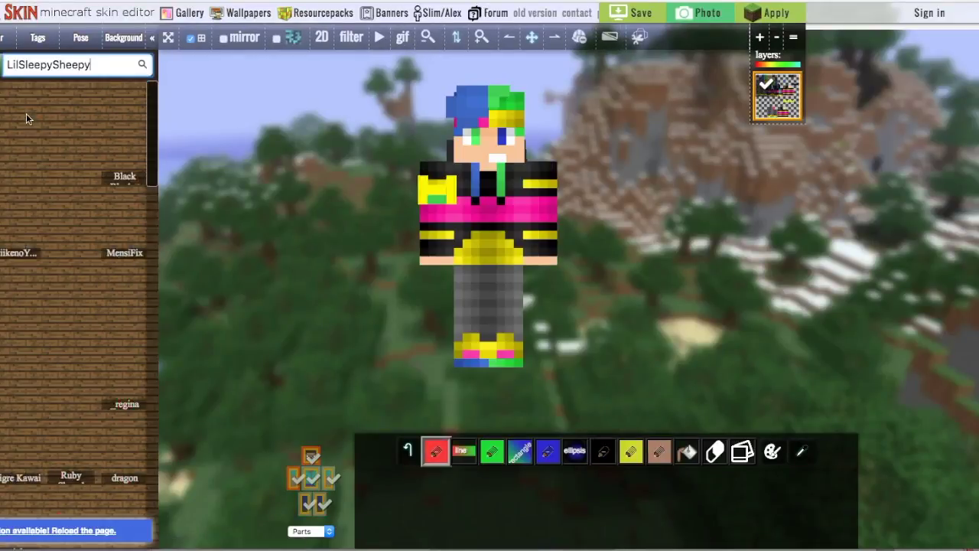
{"action": "left_click", "coordinate": [26, 113]}
{"action": "key", "text": "super+Tab"}
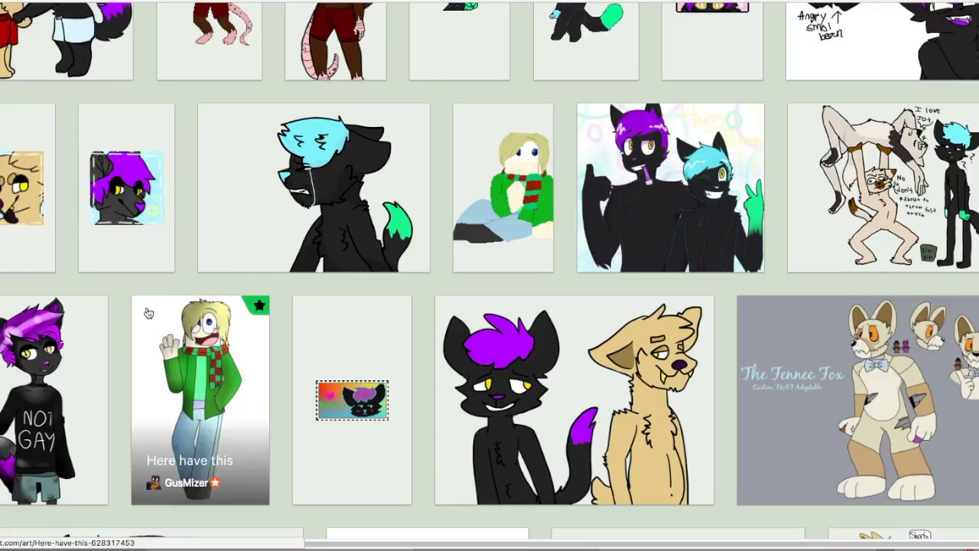
{"action": "scroll", "coordinate": [490, 306], "scroll_direction": "down", "scroll_amount": 3}
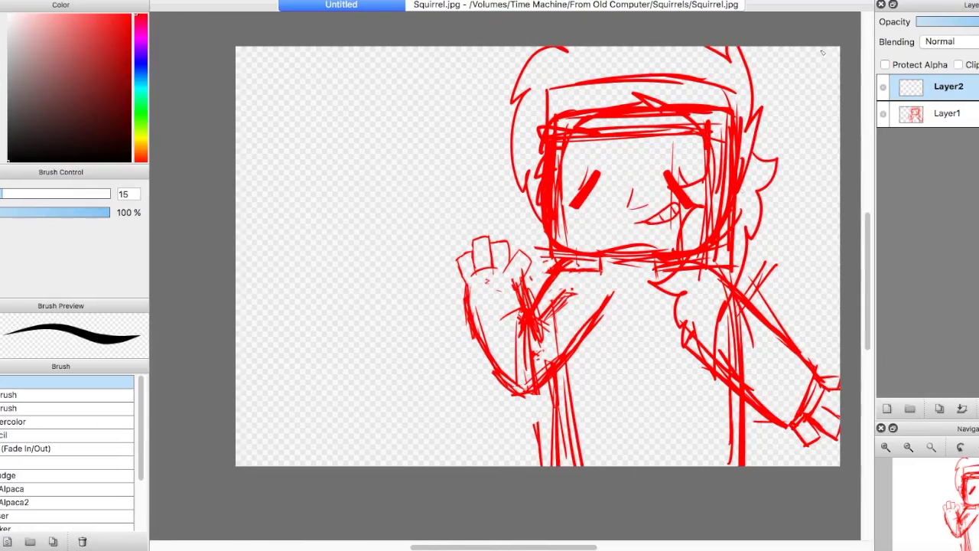
Step: Ink the hair in black on Layer2, tracing the outer contour, the long right lock and the fringe
{"action": "left_click_drag", "start_coordinate": [740, 188], "coordinate": [756, 154]}
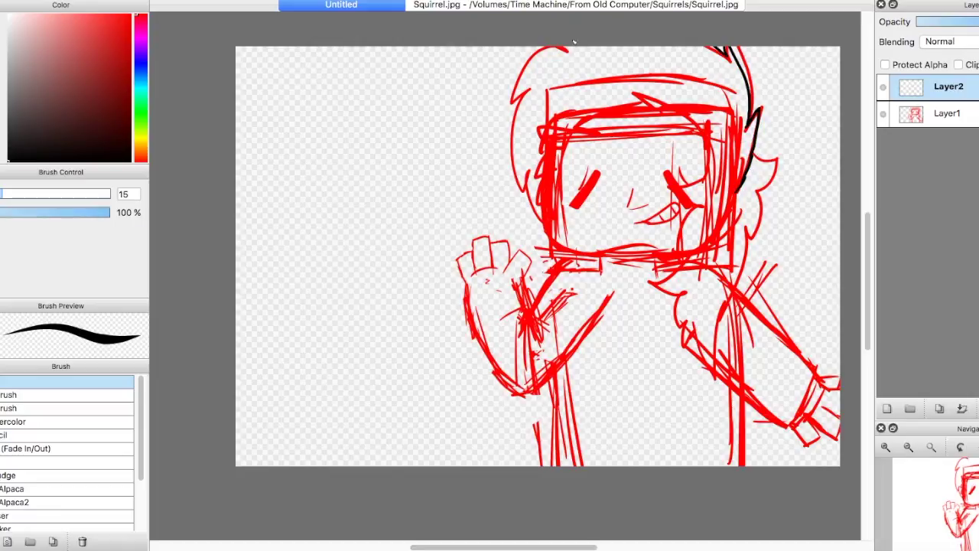
{"action": "left_click_drag", "start_coordinate": [567, 49], "coordinate": [545, 228]}
{"action": "left_click_drag", "start_coordinate": [702, 95], "coordinate": [697, 359]}
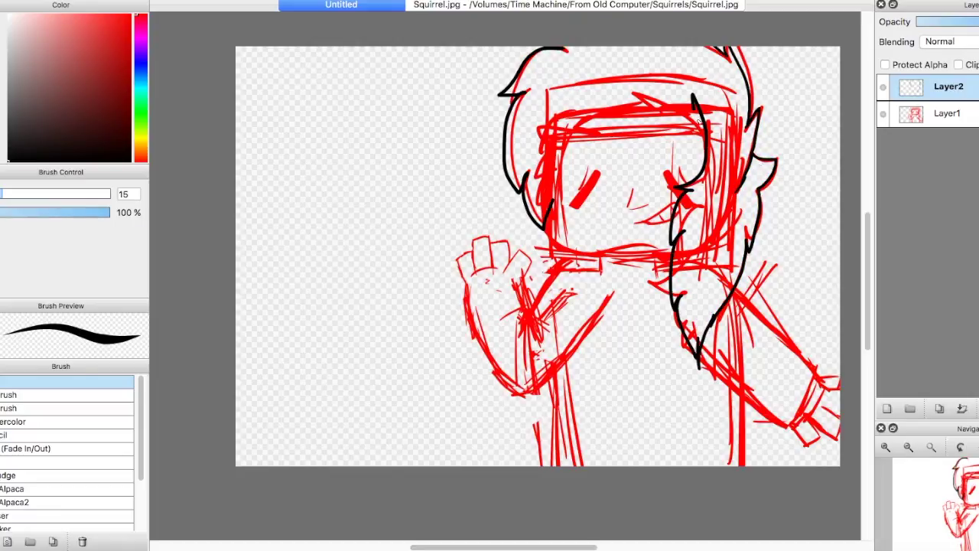
{"action": "mouse_move", "coordinate": [701, 157]}
{"action": "left_mouse_down"}
{"action": "mouse_move", "coordinate": [645, 94]}
{"action": "mouse_move", "coordinate": [541, 195]}
{"action": "left_mouse_up"}
{"action": "key", "text": "super+z"}
{"action": "left_click_drag", "start_coordinate": [612, 95], "coordinate": [562, 179]}
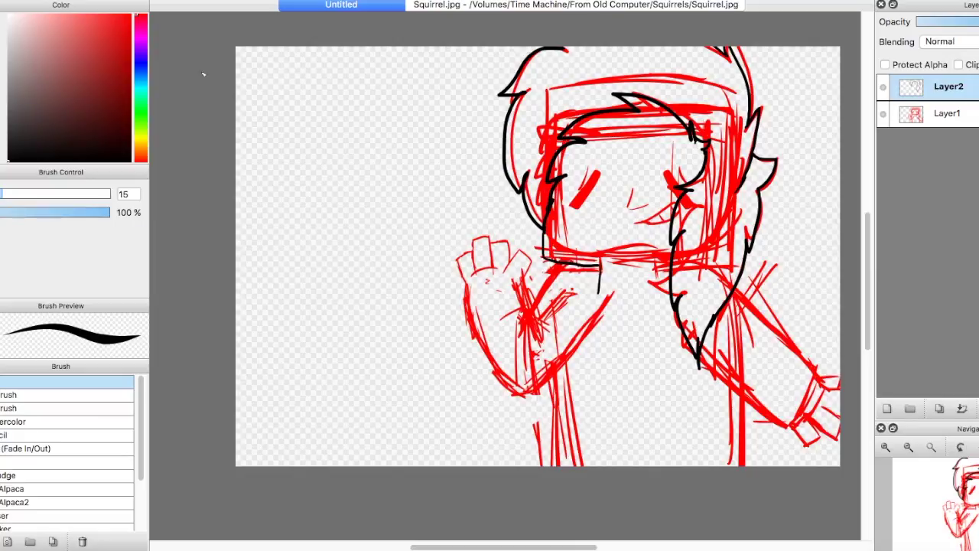
{"action": "left_click_drag", "start_coordinate": [264, 92], "coordinate": [282, 164]}
{"action": "left_click_drag", "start_coordinate": [268, 96], "coordinate": [329, 165]}
{"action": "left_click_drag", "start_coordinate": [336, 115], "coordinate": [364, 149]}
{"action": "left_click_drag", "start_coordinate": [371, 92], "coordinate": [410, 153]}
{"action": "left_click_drag", "start_coordinate": [276, 187], "coordinate": [289, 243]}
{"action": "left_click_drag", "start_coordinate": [294, 184], "coordinate": [409, 249]}
{"action": "left_click_drag", "start_coordinate": [280, 275], "coordinate": [291, 345]}
{"action": "left_click_drag", "start_coordinate": [295, 268], "coordinate": [387, 321]}
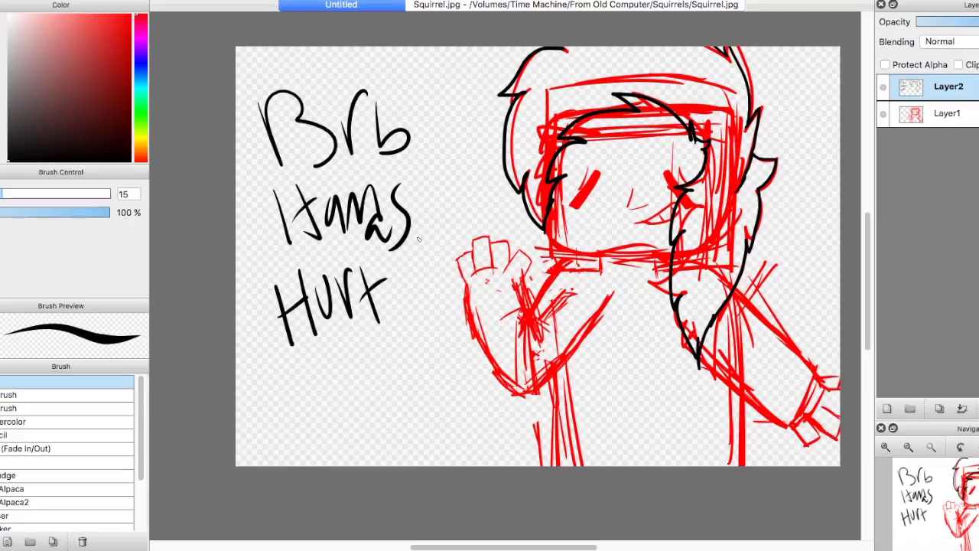
{"action": "key", "text": "ctrl+z"}
{"action": "key", "text": "ctrl+z"}
{"action": "key", "text": "ctrl+z"}
{"action": "key", "text": "ctrl+z"}
{"action": "key", "text": "ctrl+z"}
{"action": "key", "text": "ctrl+z"}
{"action": "key", "text": "ctrl+z"}
{"action": "key", "text": "ctrl+z"}
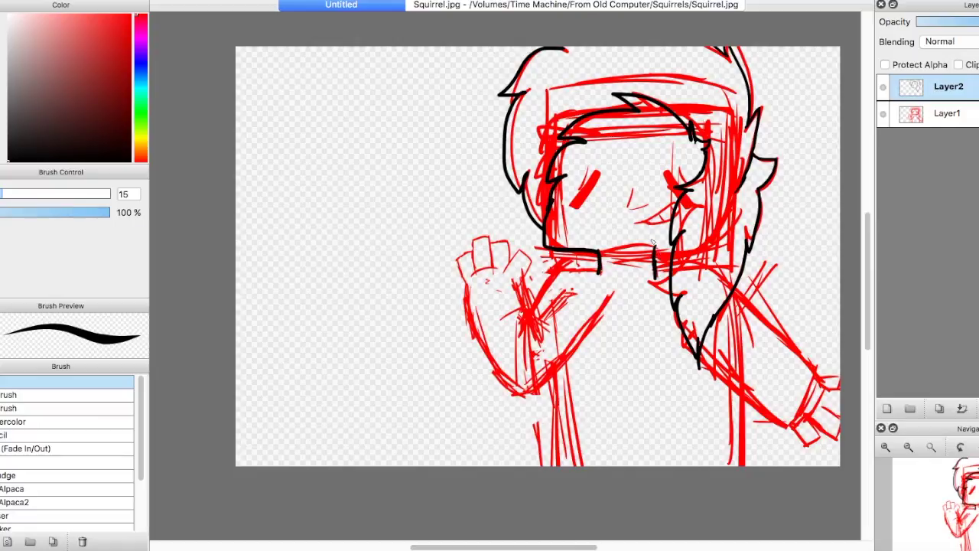
Step: Ink the jaw line and the collar edges below the face in black
{"action": "scroll", "coordinate": [401, 205], "scroll_direction": "up", "scroll_amount": 5}
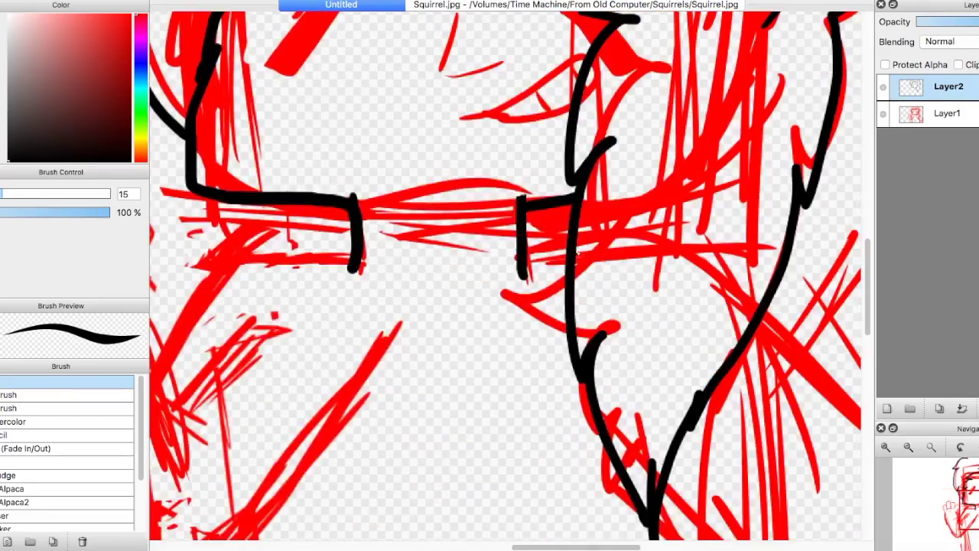
{"action": "scroll", "coordinate": [355, 197], "scroll_direction": "down", "scroll_amount": 5}
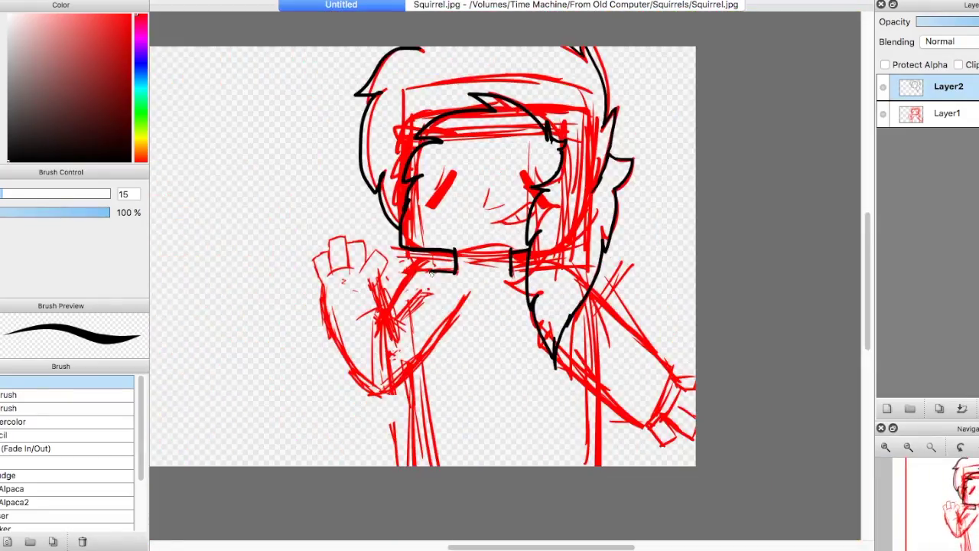
{"action": "left_click_drag", "start_coordinate": [237, 127], "coordinate": [325, 195]}
{"action": "mouse_move", "coordinate": [249, 218]}
{"action": "left_mouse_down"}
{"action": "mouse_move", "coordinate": [229, 247]}
{"action": "mouse_move", "coordinate": [302, 276]}
{"action": "left_mouse_up"}
{"action": "left_click_drag", "start_coordinate": [230, 283], "coordinate": [214, 322]}
{"action": "left_click_drag", "start_coordinate": [253, 291], "coordinate": [314, 371]}
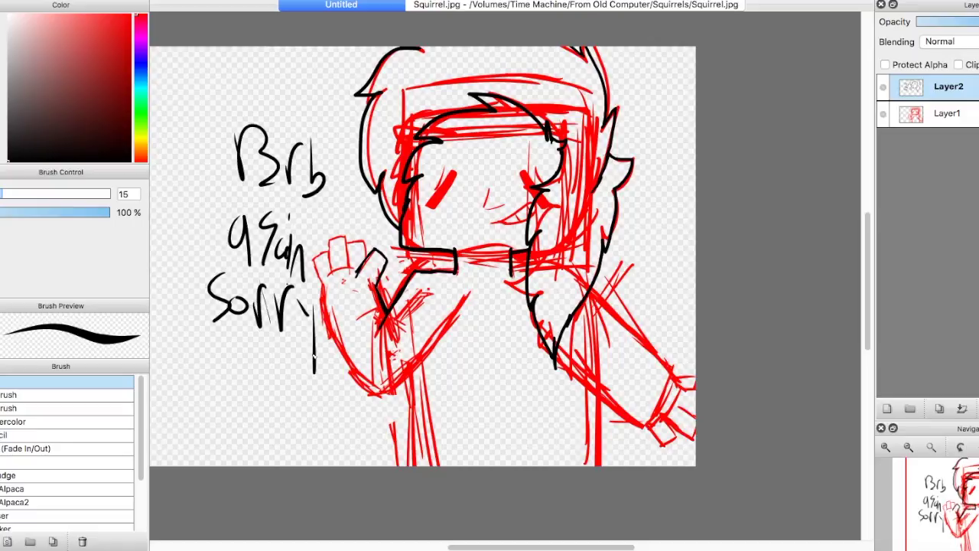
{"action": "key", "text": "super+z"}
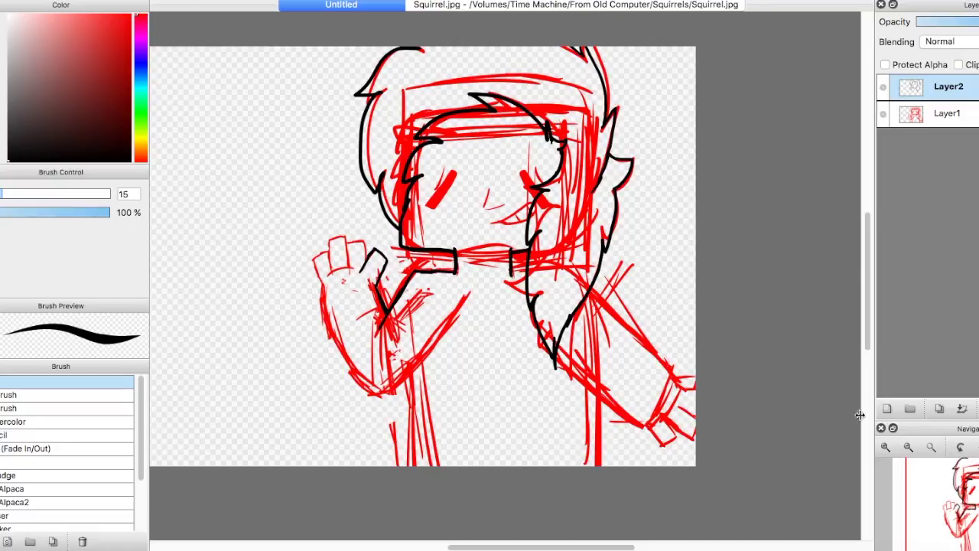
Step: Ink the fingers of the raised hand and the curved line where they meet the palm
{"action": "scroll", "coordinate": [367, 260], "scroll_direction": "up", "scroll_amount": 4}
{"action": "left_click_drag", "start_coordinate": [389, 199], "coordinate": [373, 302]}
{"action": "left_click_drag", "start_coordinate": [384, 264], "coordinate": [471, 249]}
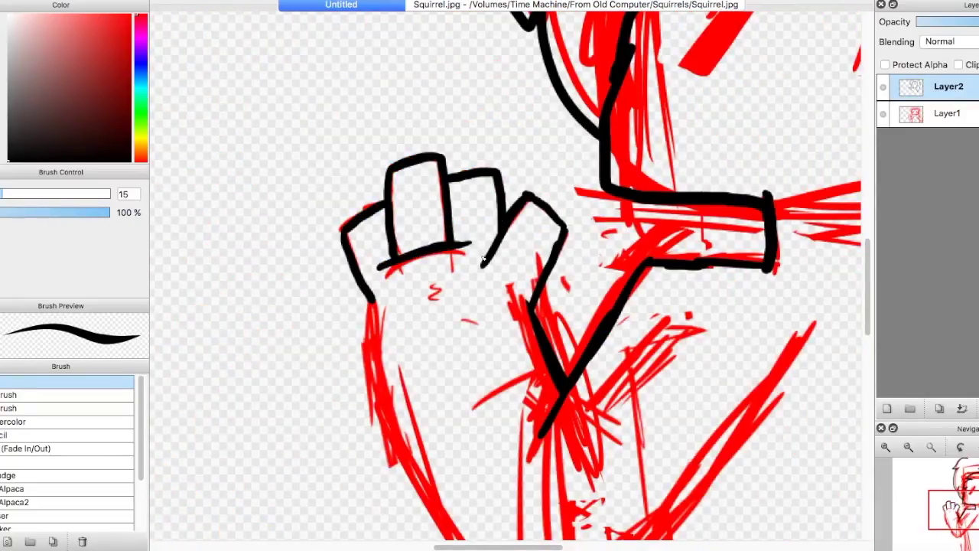
{"action": "key", "text": "e"}
{"action": "left_click_drag", "start_coordinate": [394, 164], "coordinate": [497, 252]}
{"action": "key", "text": "super+z"}
{"action": "key", "text": "b"}
Step: Ink the raised arm's outer contour from the hand down to the elbow and back up toward the chest
{"action": "left_click_drag", "start_coordinate": [371, 302], "coordinate": [429, 456]}
{"action": "key", "text": "super+z"}
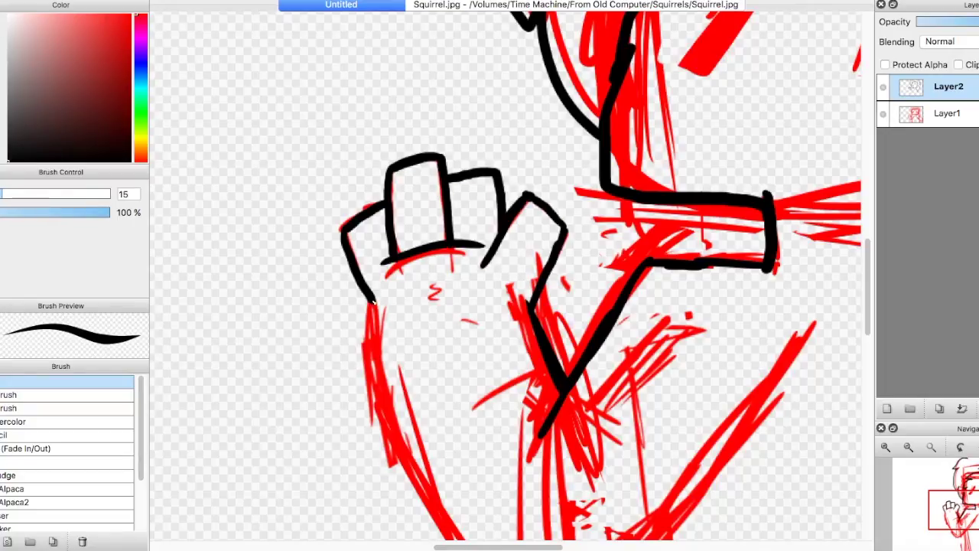
{"action": "left_click_drag", "start_coordinate": [371, 302], "coordinate": [387, 382]}
{"action": "scroll", "coordinate": [490, 275], "scroll_direction": "down", "scroll_amount": 3}
{"action": "left_click_drag", "start_coordinate": [373, 196], "coordinate": [566, 455]}
{"action": "left_click_drag", "start_coordinate": [566, 455], "coordinate": [672, 343]}
{"action": "scroll", "coordinate": [505, 440], "scroll_direction": "up", "scroll_amount": 2}
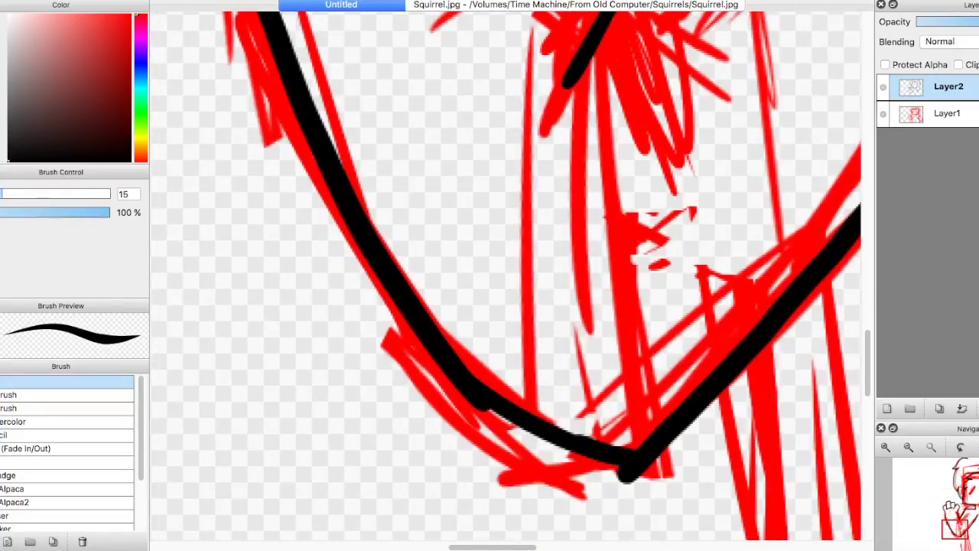
Step: Clean up the inked elbow corner with brush and eraser, and ink the sleeve line across the wrist at brush size 13.8
{"action": "left_click_drag", "start_coordinate": [587, 451], "coordinate": [630, 464]}
{"action": "key", "text": "e"}
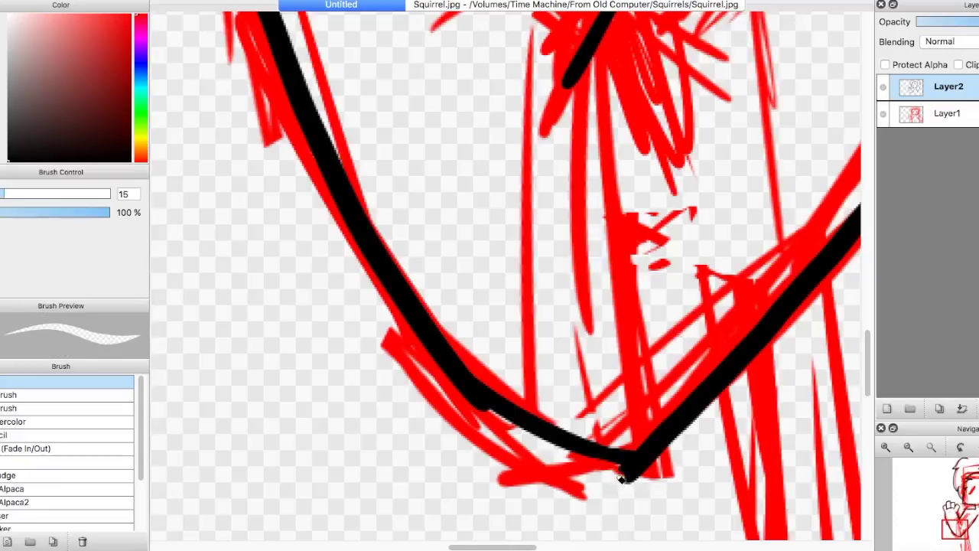
{"action": "key", "text": "b"}
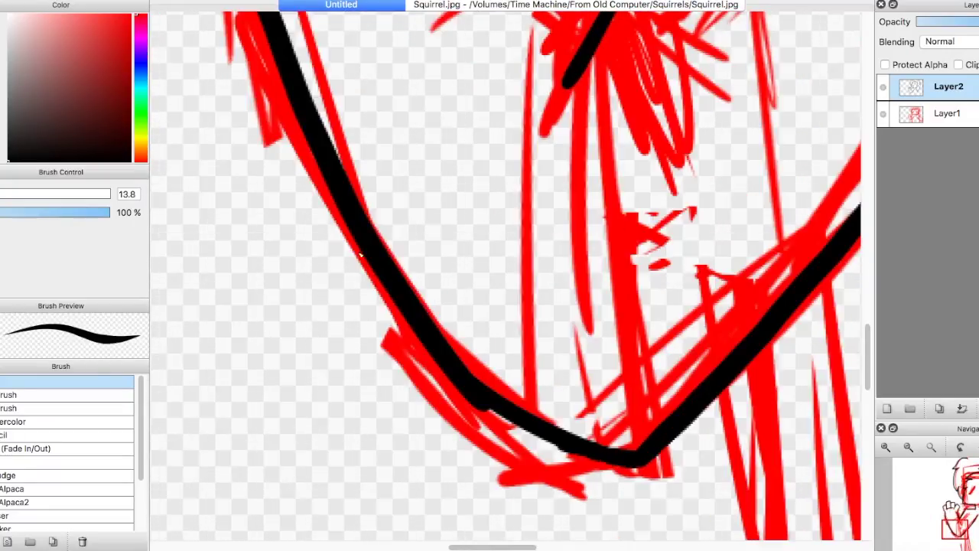
{"action": "key", "text": "e"}
{"action": "scroll", "coordinate": [571, 421], "scroll_direction": "down", "scroll_amount": 3}
{"action": "key", "text": "b"}
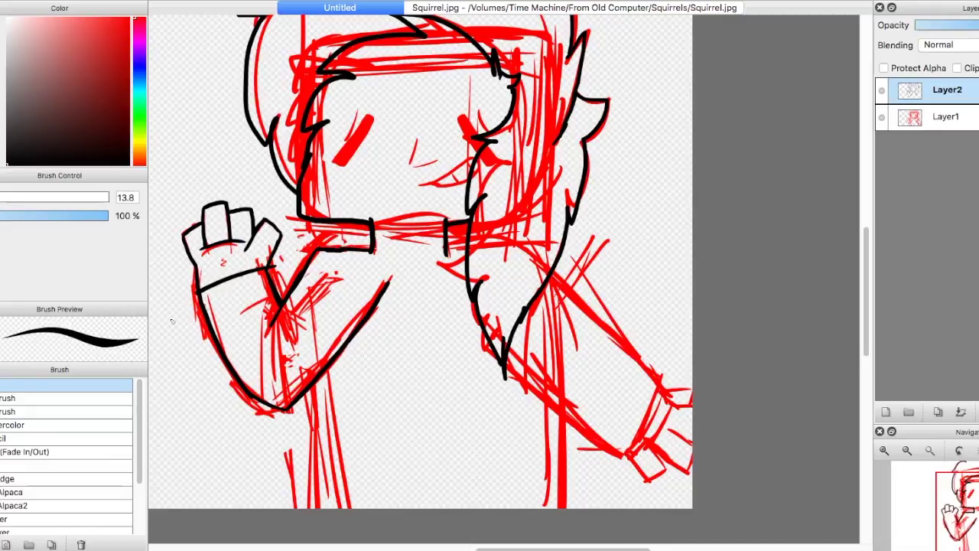
Step: Select the area outside the hand and arm line art, erase the sleeve line's overshooting ends at the wrist, and clear the selection
{"action": "left_click", "coordinate": [184, 302]}
{"action": "key", "text": "e"}
{"action": "scroll", "coordinate": [230, 261], "scroll_direction": "up", "scroll_amount": 5}
{"action": "left_click_drag", "start_coordinate": [429, 316], "coordinate": [348, 373]}
{"action": "left_click_drag", "start_coordinate": [646, 238], "coordinate": [662, 243]}
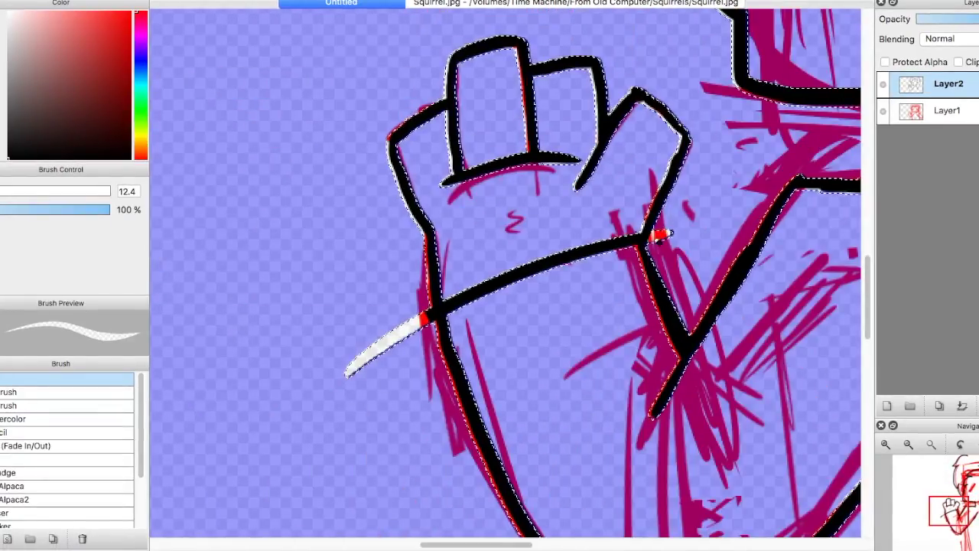
{"action": "key", "text": "bracketleft"}
{"action": "key", "text": "bracketleft"}
{"action": "key", "text": "bracketleft"}
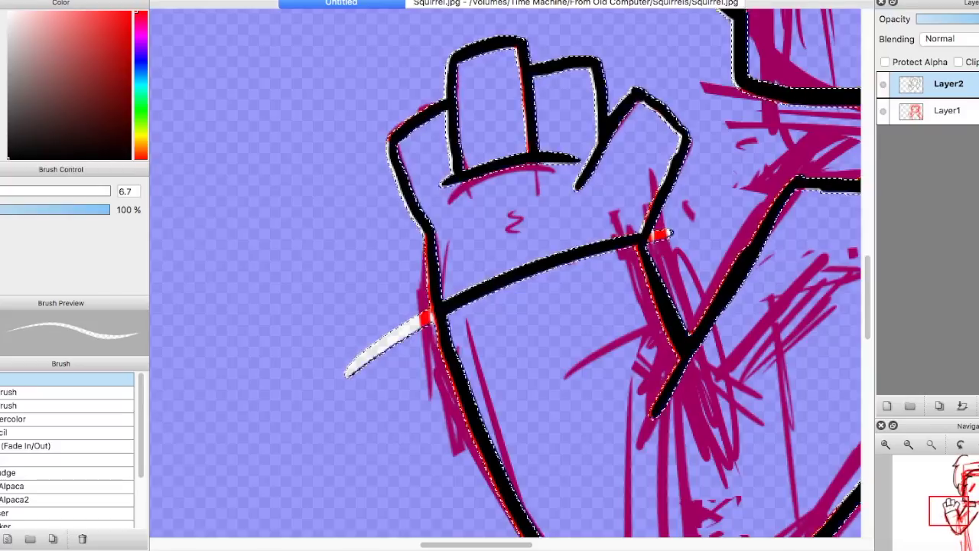
{"action": "key", "text": "b"}
{"action": "key", "text": "super+d"}
Step: Redraw the raised hand's outer edge in black from below the little finger down to the sleeve line at brush size 13.8
{"action": "scroll", "coordinate": [523, 278], "scroll_direction": "down", "scroll_amount": 3}
{"action": "scroll", "coordinate": [556, 279], "scroll_direction": "up", "scroll_amount": 3}
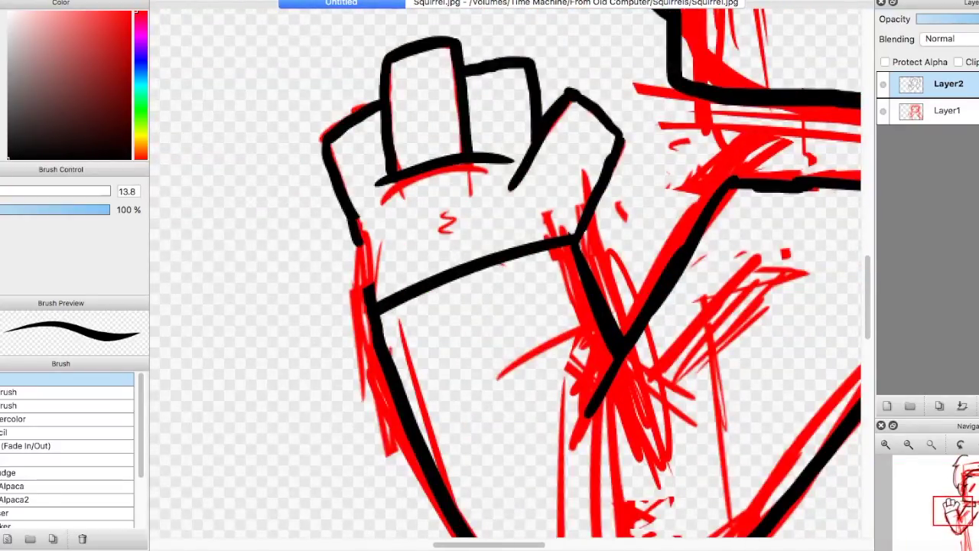
{"action": "key", "text": "super+z"}
{"action": "left_click_drag", "start_coordinate": [346, 211], "coordinate": [375, 298]}
{"action": "left_click_drag", "start_coordinate": [345, 211], "coordinate": [374, 289]}
{"action": "key", "text": "super+z"}
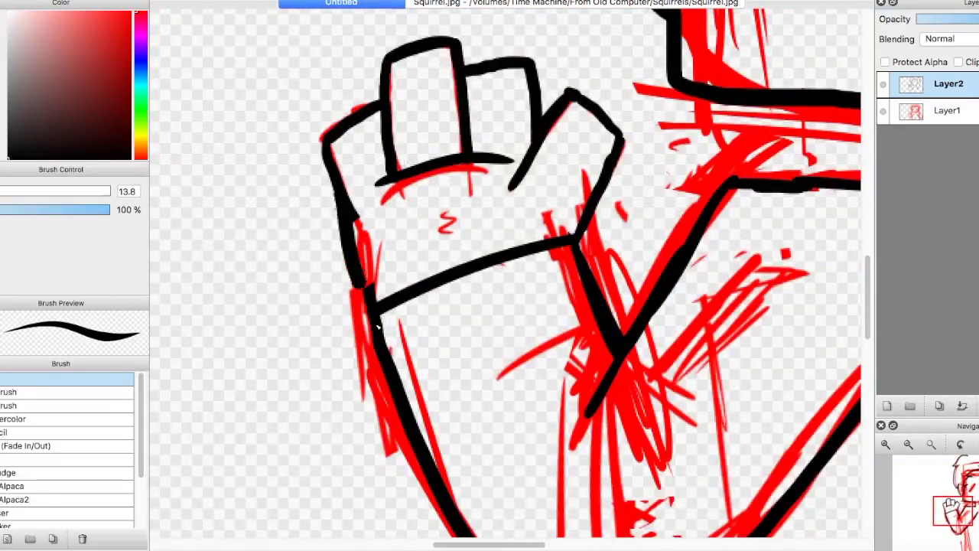
Step: Doodle a small smiley face in the empty area beside the raised hand
{"action": "left_click", "coordinate": [212, 143]}
{"action": "left_click", "coordinate": [273, 139]}
{"action": "left_click_drag", "start_coordinate": [214, 178], "coordinate": [302, 172]}
Step: Clean up the redrawn outer edge of the palm with the brush and a size 6.7 eraser
{"action": "mouse_move", "coordinate": [345, 213]}
{"action": "left_mouse_down"}
{"action": "mouse_move", "coordinate": [375, 300]}
{"action": "mouse_move", "coordinate": [342, 202]}
{"action": "left_mouse_up"}
{"action": "key", "text": "super+z"}
{"action": "key", "text": "super+z"}
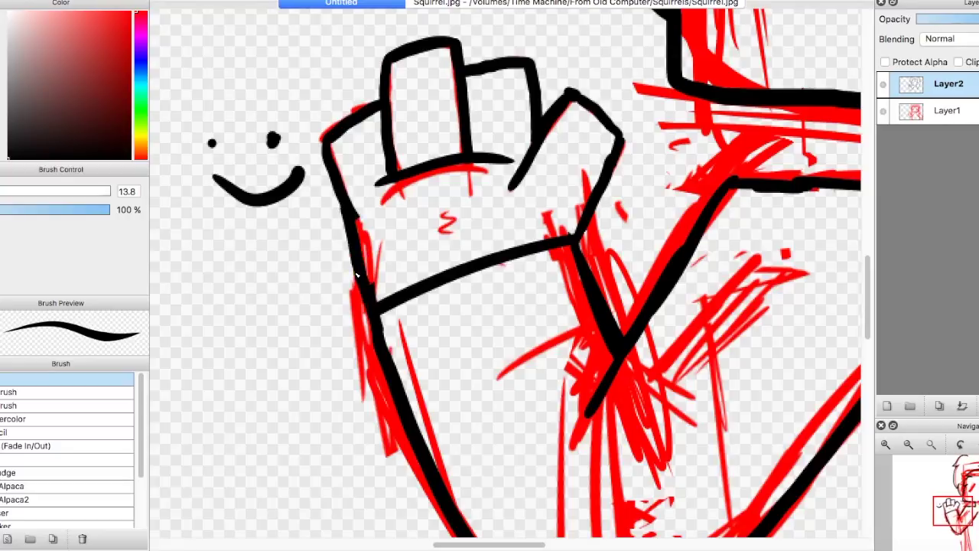
{"action": "key", "text": "e"}
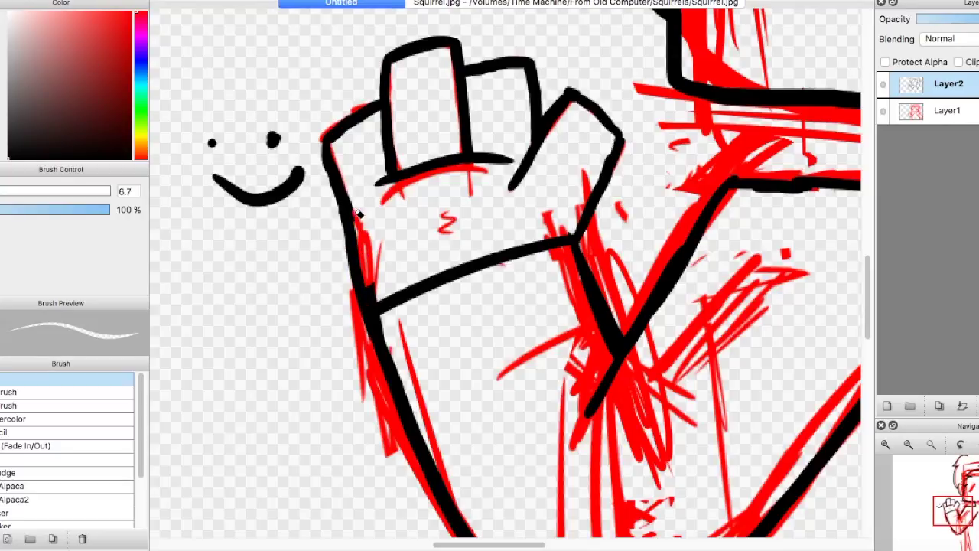
{"action": "key", "text": "b"}
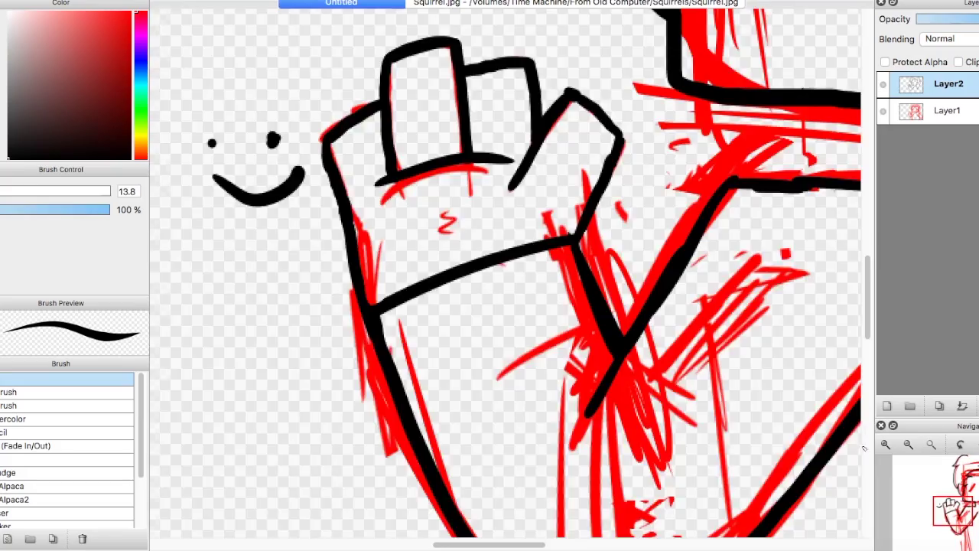
Step: Ink the upper edge of the lowered arm from the shoulder to the wrist, redoing the stroke until it fits the sketch
{"action": "key", "text": "super+minus"}
{"action": "key", "text": "super+minus"}
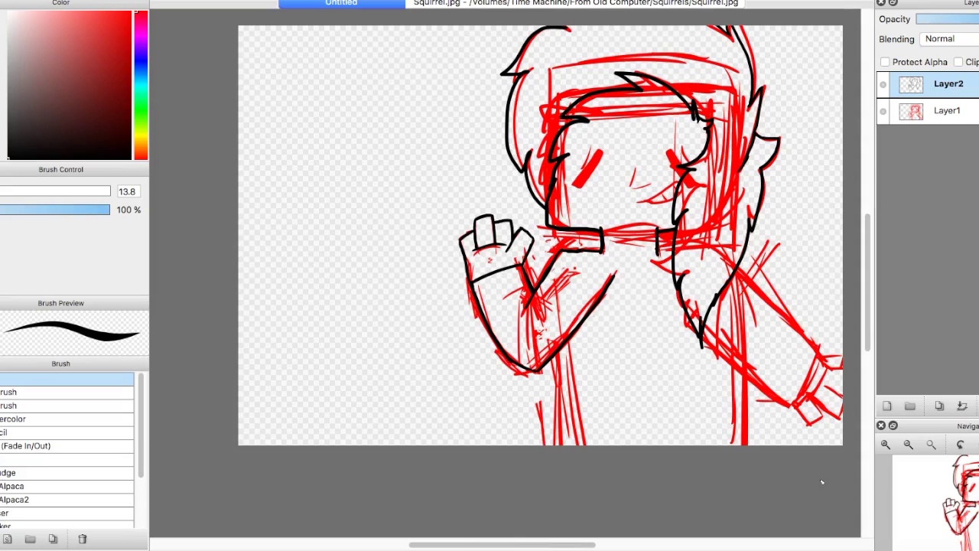
{"action": "key", "text": "super+plus"}
{"action": "key", "text": "super+plus"}
{"action": "key", "text": "super+plus"}
{"action": "scroll", "coordinate": [505, 276], "scroll_direction": "down", "scroll_amount": 5}
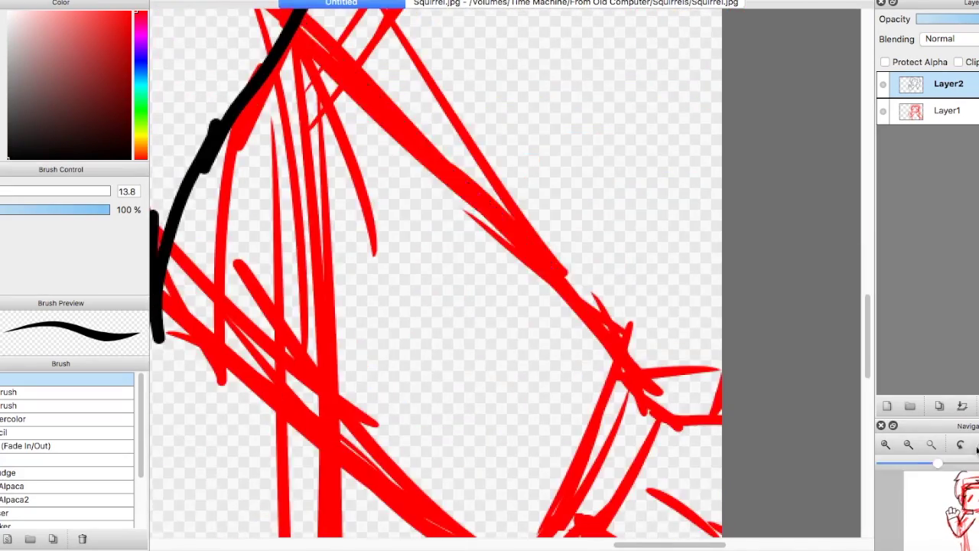
{"action": "left_click_drag", "start_coordinate": [612, 27], "coordinate": [482, 451]}
{"action": "key", "text": "super+z"}
{"action": "left_click_drag", "start_coordinate": [620, 23], "coordinate": [493, 498]}
{"action": "scroll", "coordinate": [867, 377], "scroll_direction": "up", "scroll_amount": 2}
{"action": "scroll", "coordinate": [867, 377], "scroll_direction": "down", "scroll_amount": 2}
Step: Ink the lower edge of the lowered arm and the sleeve line across its wrist
{"action": "mouse_move", "coordinate": [306, 26]}
{"action": "left_mouse_down"}
{"action": "mouse_move", "coordinate": [233, 479]}
{"action": "mouse_move", "coordinate": [241, 463]}
{"action": "left_mouse_up"}
{"action": "key", "text": "super+z"}
{"action": "key", "text": "super+z"}
{"action": "mouse_move", "coordinate": [490, 482]}
{"action": "left_mouse_down"}
{"action": "mouse_move", "coordinate": [245, 463]}
{"action": "mouse_move", "coordinate": [497, 484]}
{"action": "left_mouse_up"}
{"action": "key", "text": "super+z"}
{"action": "left_click_drag", "start_coordinate": [241, 462], "coordinate": [495, 486]}
Step: Ink the thumb and fingers of the lowered hand up to the canvas edge
{"action": "scroll", "coordinate": [495, 327], "scroll_direction": "down", "scroll_amount": 5}
{"action": "left_click_drag", "start_coordinate": [495, 327], "coordinate": [550, 375]}
{"action": "left_click_drag", "start_coordinate": [466, 357], "coordinate": [483, 404]}
{"action": "left_click_drag", "start_coordinate": [393, 382], "coordinate": [386, 469]}
{"action": "left_click_drag", "start_coordinate": [462, 355], "coordinate": [314, 490]}
{"action": "left_click_drag", "start_coordinate": [256, 313], "coordinate": [360, 493]}
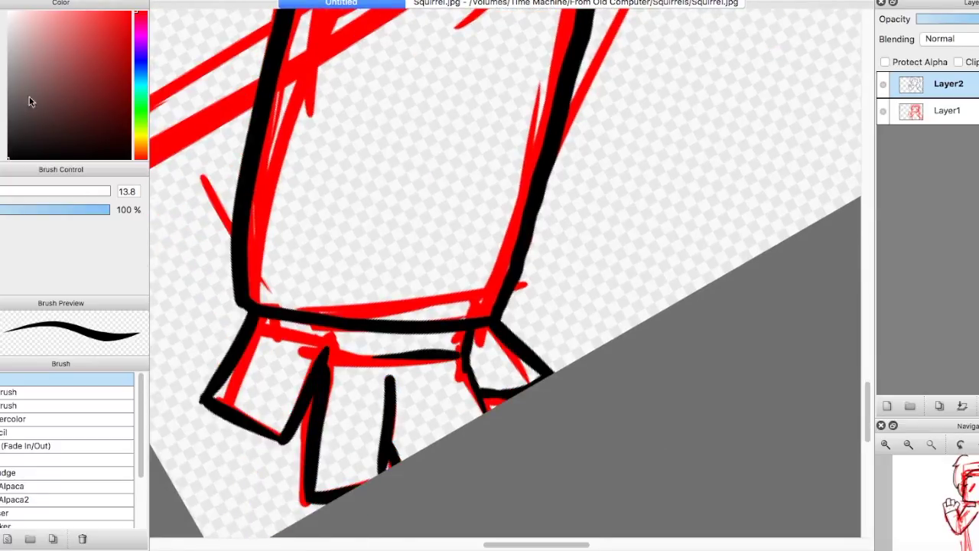
Step: Check the black line art against the red sketch by hiding and showing Layer1 with the whole canvas in view
{"action": "key", "text": "super+0"}
{"action": "key", "text": "super+minus"}
{"action": "key", "text": "super+minus"}
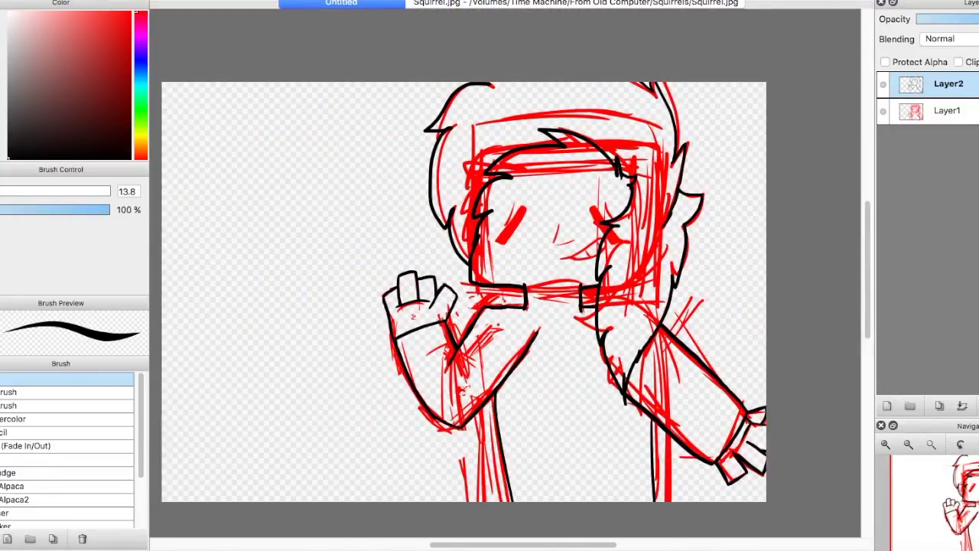
{"action": "left_click", "coordinate": [883, 111]}
{"action": "left_click", "coordinate": [883, 111]}
{"action": "left_click", "coordinate": [883, 110]}
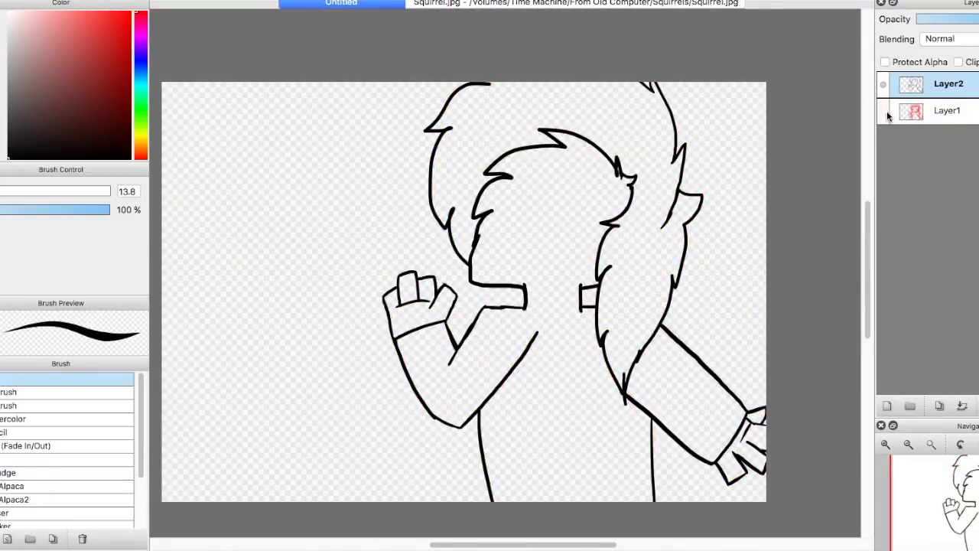
{"action": "left_click", "coordinate": [883, 111]}
{"action": "left_click", "coordinate": [883, 111]}
{"action": "left_click", "coordinate": [883, 111]}
{"action": "left_click", "coordinate": [42, 67]}
{"action": "left_click", "coordinate": [883, 111]}
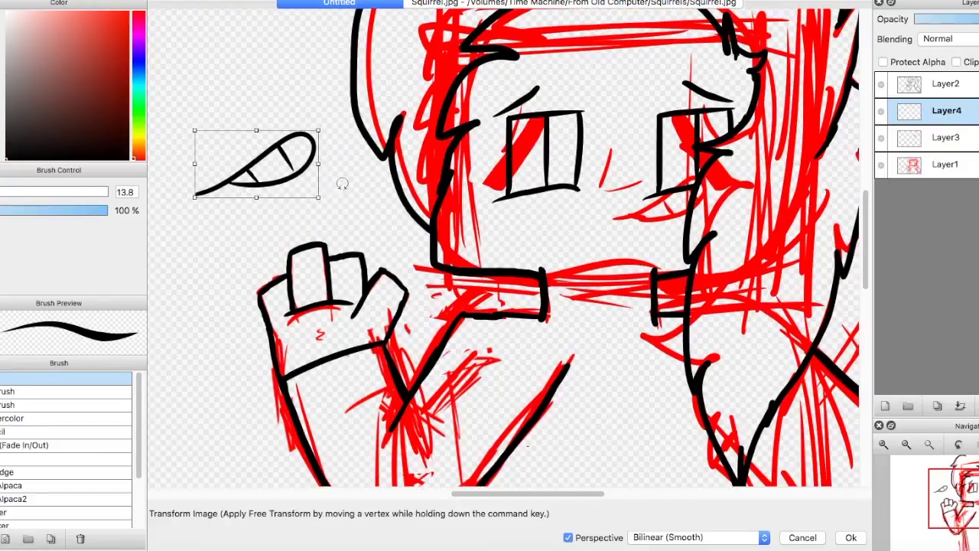
Step: Move the toothy mouth drawing on Layer4 from the empty canvas area onto the face below the eyes
{"action": "left_click_drag", "start_coordinate": [342, 183], "coordinate": [675, 217]}
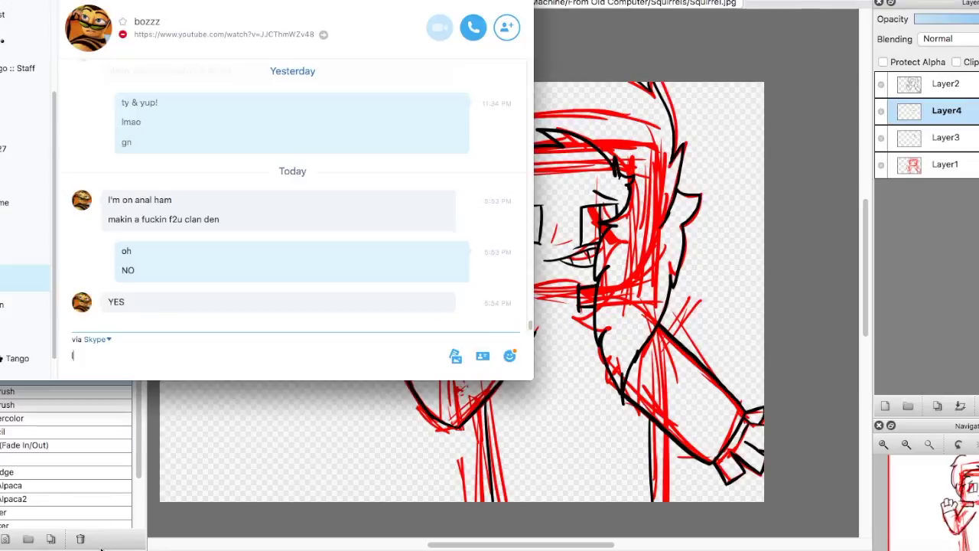
Step: Send the chat reply "IM RECORDING THIS" in Skype and return to the drawing
{"action": "type", "text": "IM RECORDING THIS"}
{"action": "key", "text": "Return"}
{"action": "left_click", "coordinate": [505, 401]}
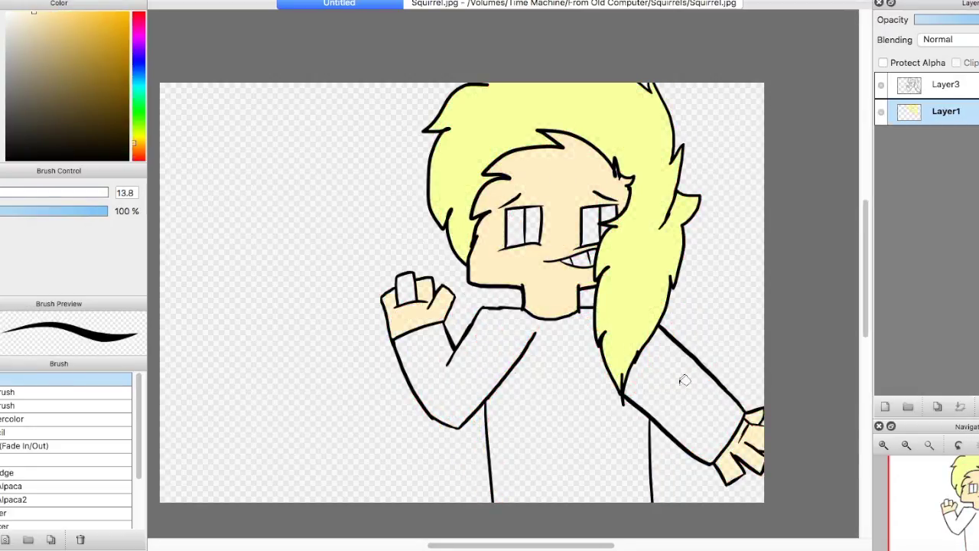
Step: Fill the shirt's torso with white on Layer1 and undo the blue airbrush stroke in the iris
{"action": "scroll", "coordinate": [754, 414], "scroll_direction": "up", "scroll_amount": 3}
{"action": "scroll", "coordinate": [753, 414], "scroll_direction": "down", "scroll_amount": 5}
{"action": "scroll", "coordinate": [498, 229], "scroll_direction": "up", "scroll_amount": 3}
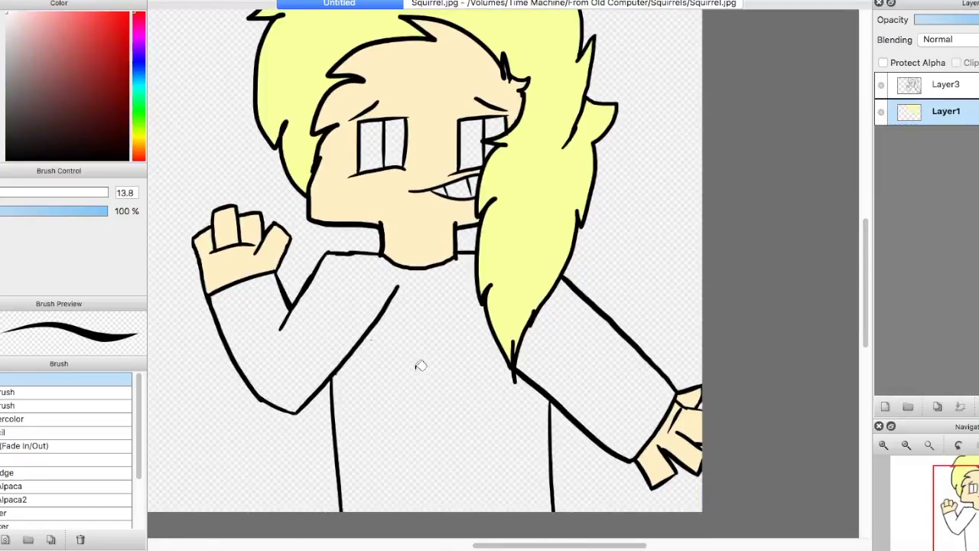
{"action": "left_click", "coordinate": [429, 345]}
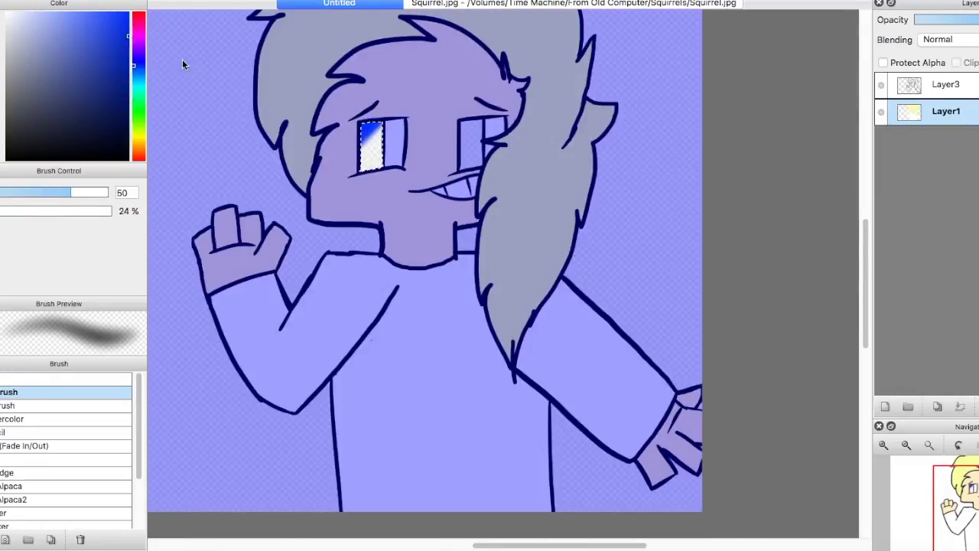
{"action": "key", "text": "ctrl+z"}
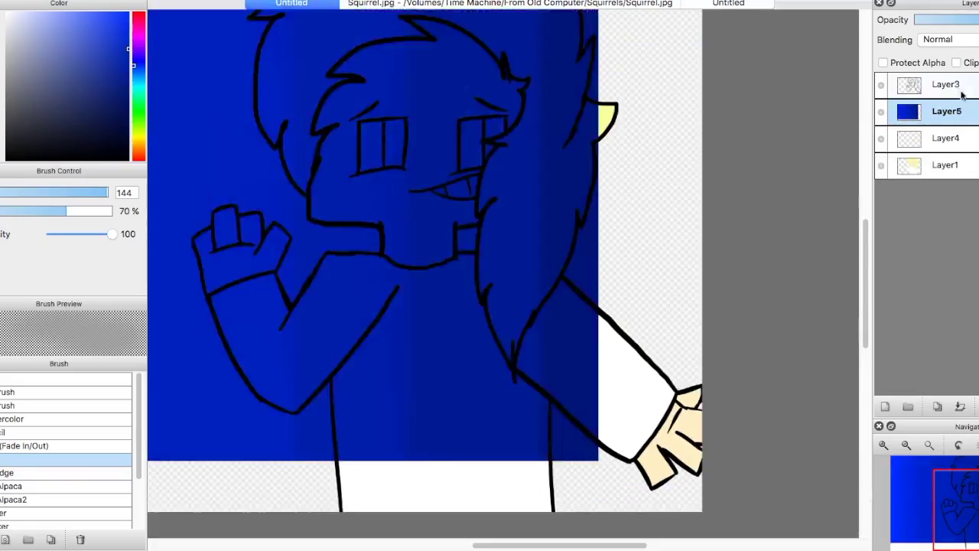
Step: Shrink and rotate the blue gradient on Layer5 and position it over the eye nearest the raised hand
{"action": "left_click_drag", "start_coordinate": [946, 114], "coordinate": [953, 149]}
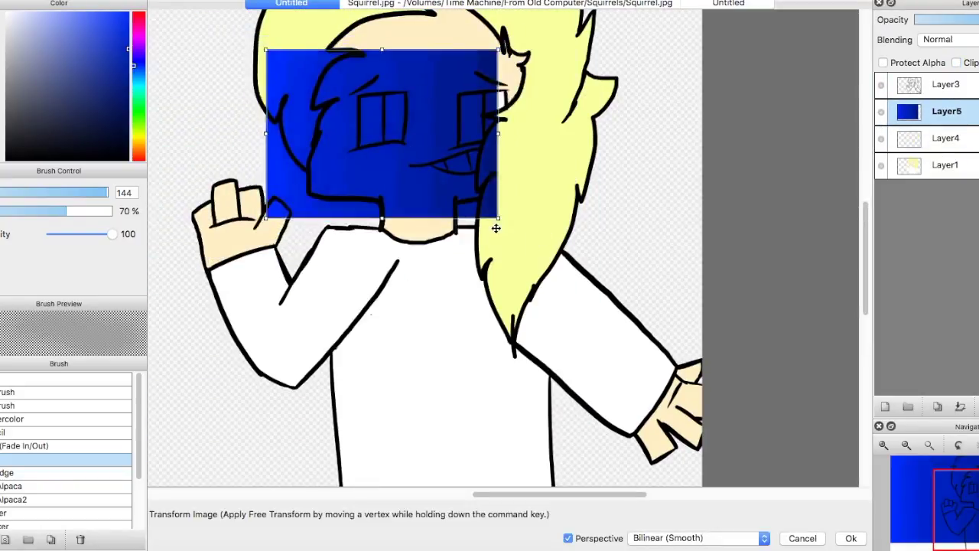
{"action": "left_click_drag", "start_coordinate": [496, 228], "coordinate": [403, 186]}
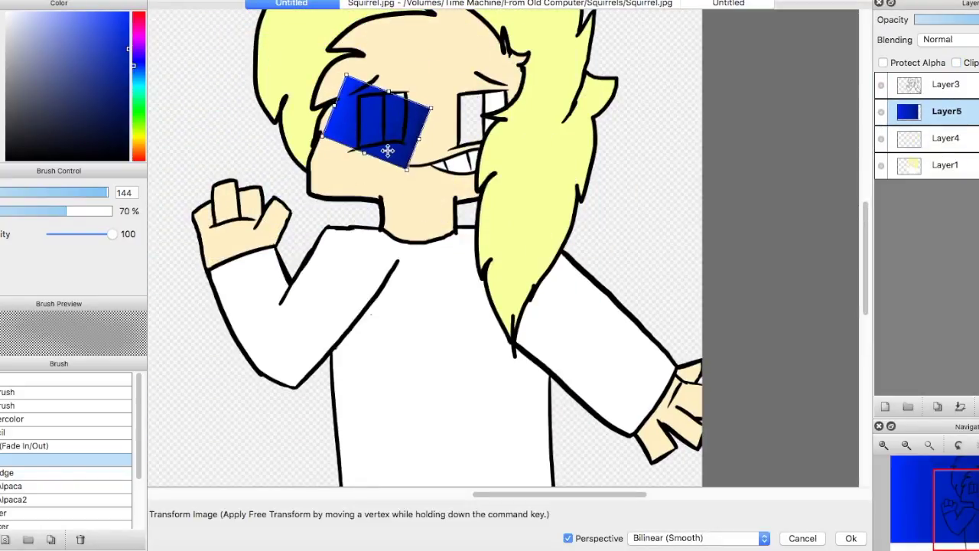
{"action": "left_click_drag", "start_coordinate": [388, 151], "coordinate": [398, 138]}
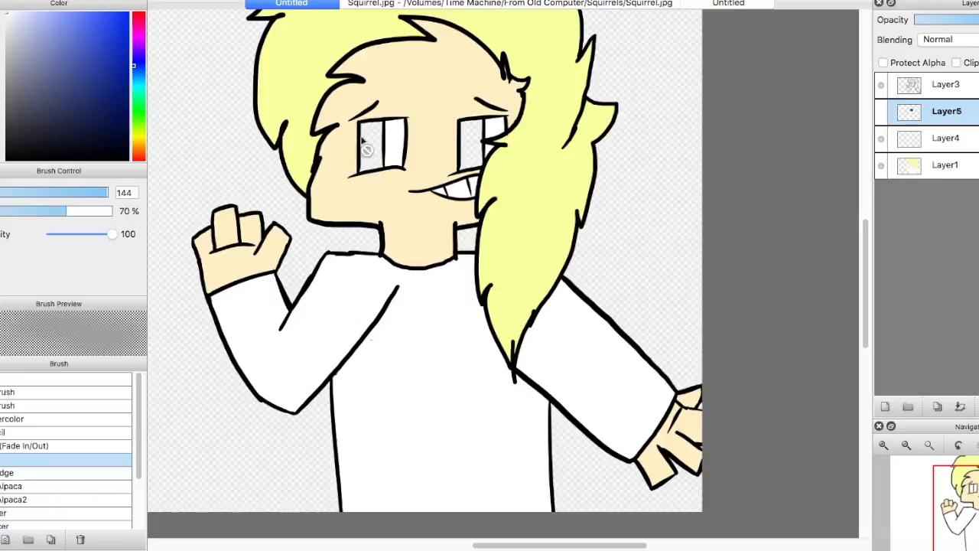
{"action": "left_click", "coordinate": [946, 84]}
{"action": "left_click", "coordinate": [956, 63]}
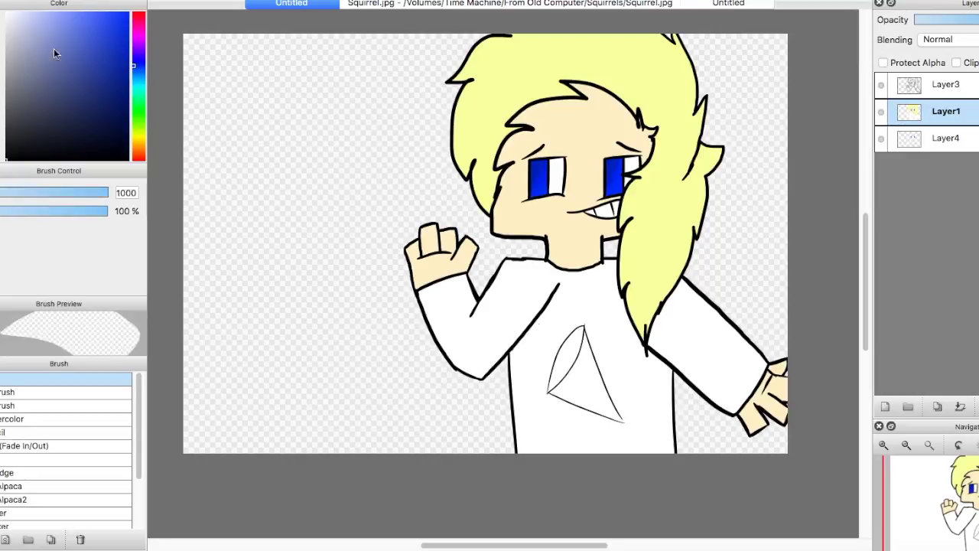
Step: Remove the cone-shaped line doodle from the front of the white shirt
{"action": "key", "text": "super+plus"}
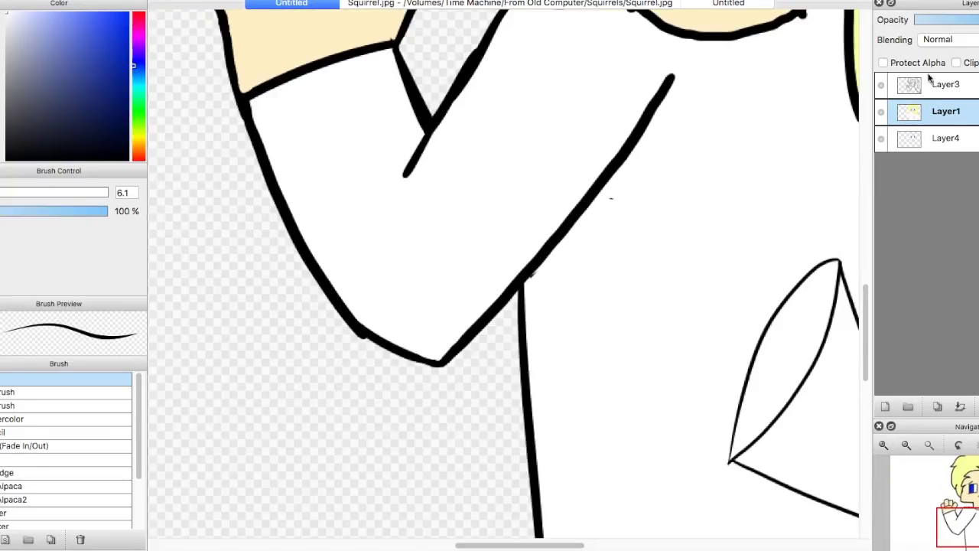
{"action": "left_click", "coordinate": [946, 138]}
{"action": "key", "text": "super+minus"}
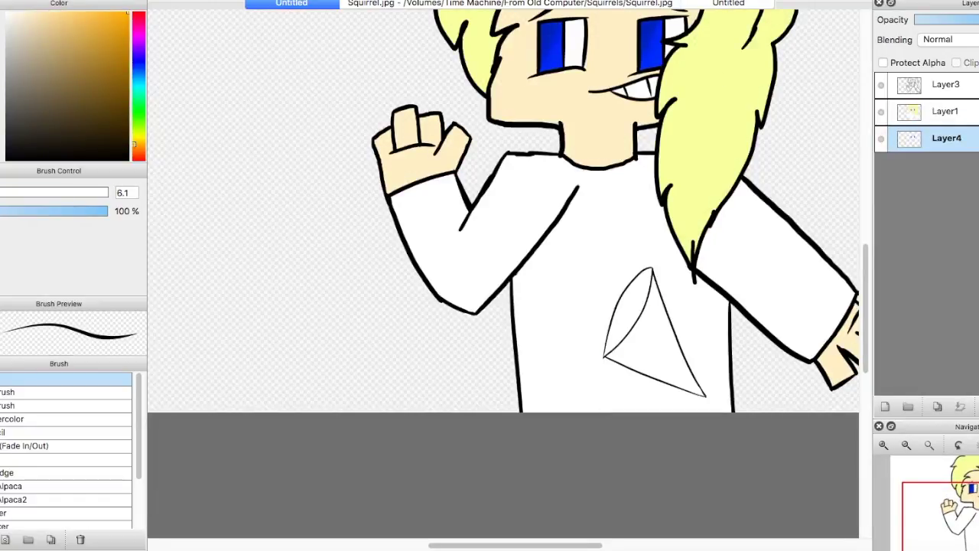
{"action": "key", "text": "super+minus"}
{"action": "key", "text": "Delete"}
{"action": "left_click", "coordinate": [946, 111]}
{"action": "key", "text": "super+minus"}
{"action": "scroll", "coordinate": [864, 303], "scroll_direction": "down", "scroll_amount": 2}
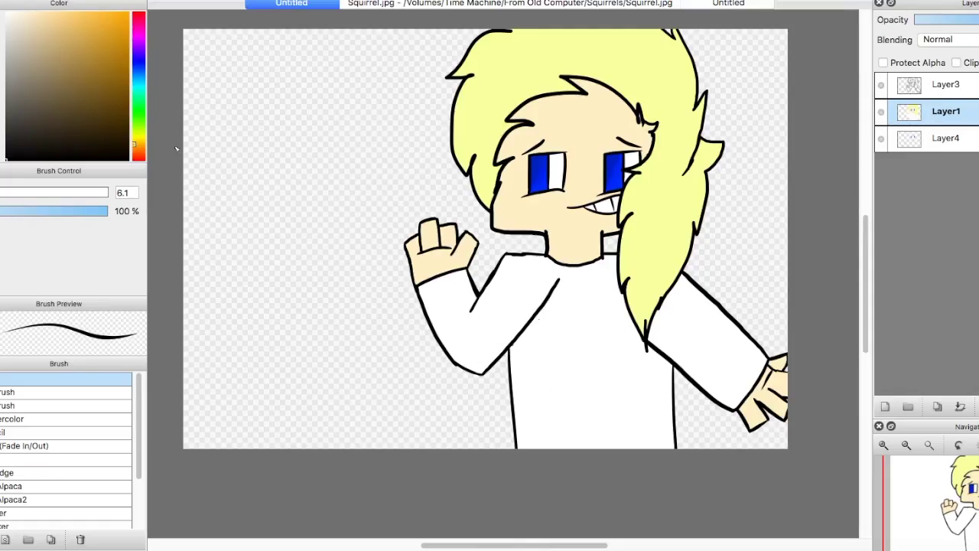
{"action": "key", "text": "super+z"}
Step: Draw a manatee with a rounded body, snout, eye and flipper on the shirt front at brush size 6.1
{"action": "left_click_drag", "start_coordinate": [554, 308], "coordinate": [541, 342]}
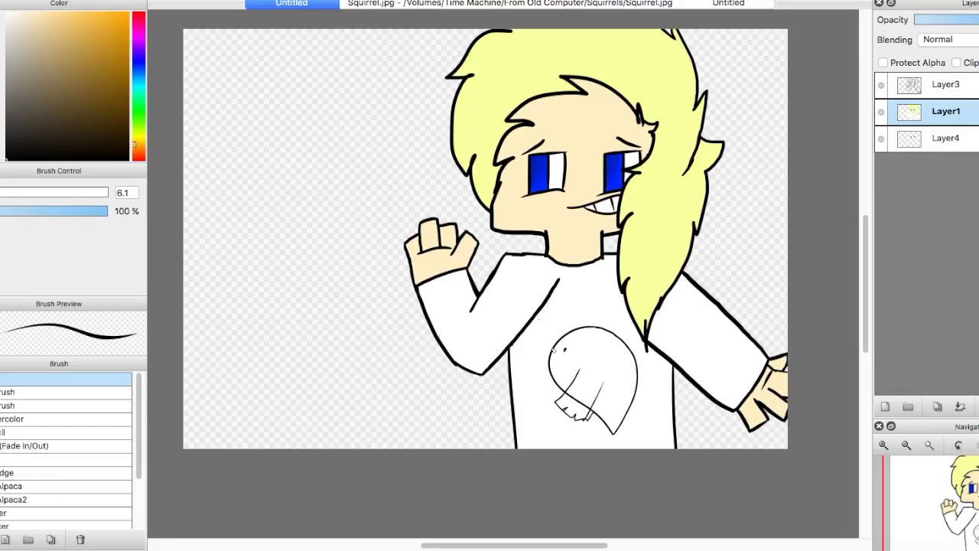
{"action": "left_click", "coordinate": [884, 445]}
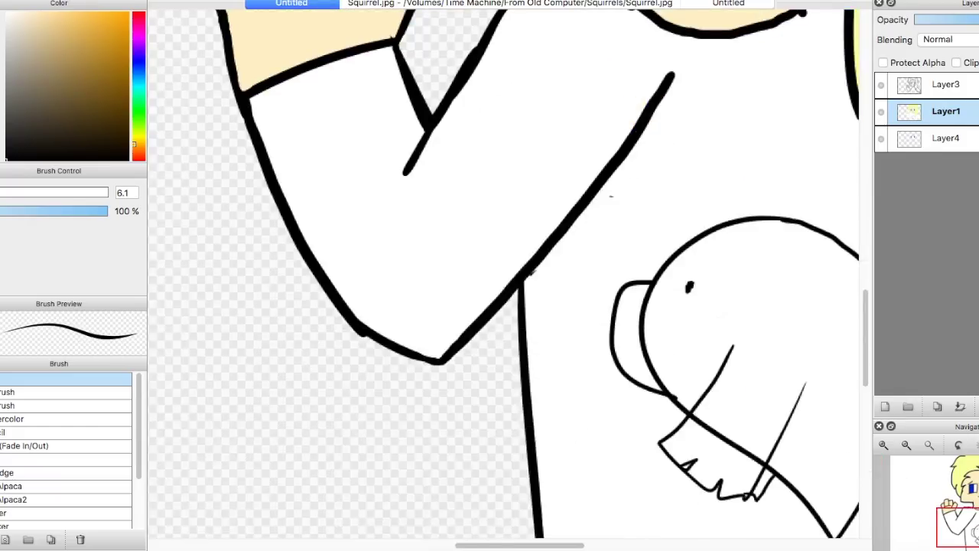
{"action": "left_click", "coordinate": [885, 447]}
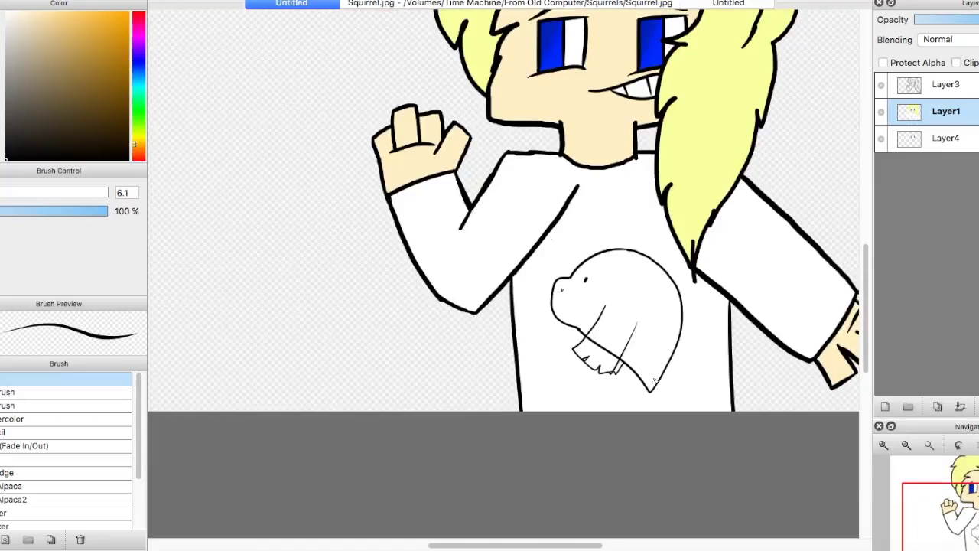
Step: Try filling the manatee with dark gray and painting a stroke across its body
{"action": "left_click_drag", "start_coordinate": [65, 192], "coordinate": [108, 192]}
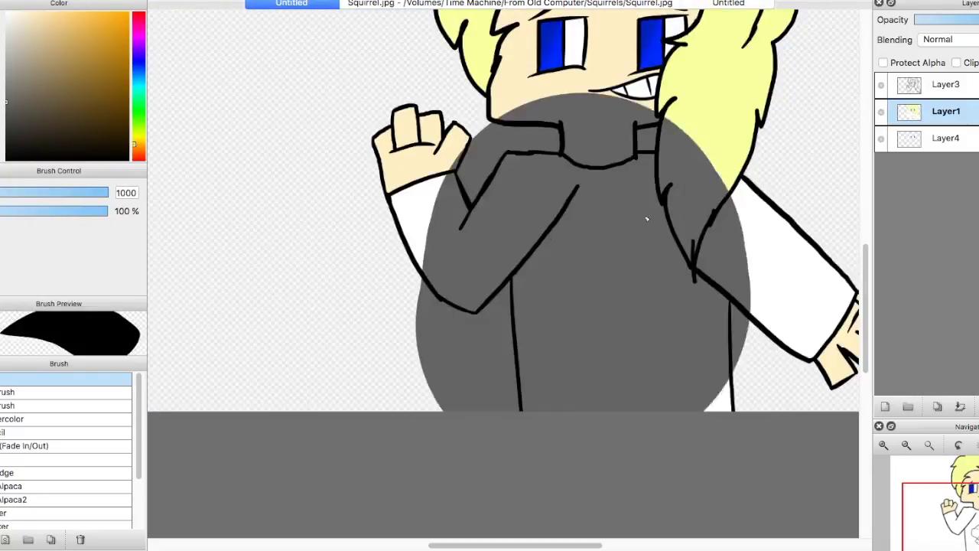
{"action": "left_click", "coordinate": [616, 321]}
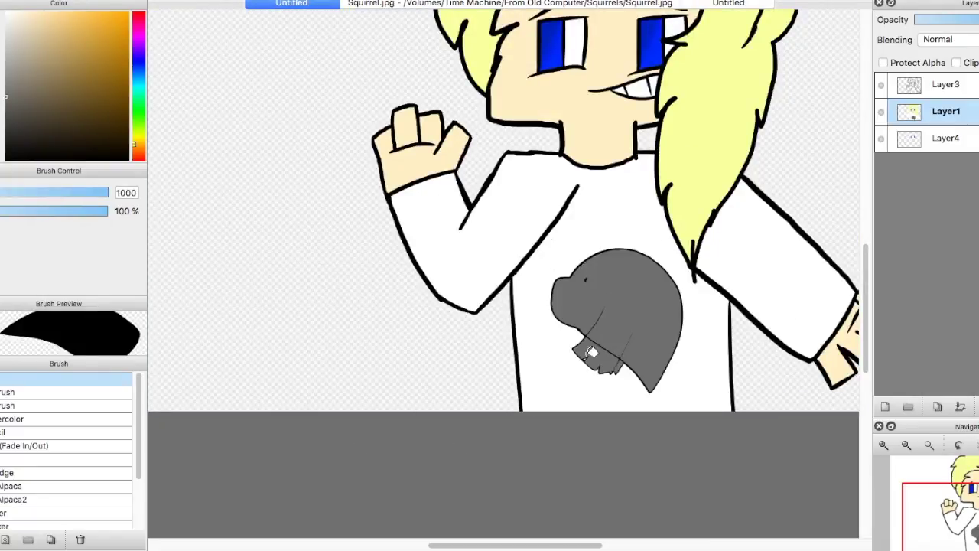
{"action": "key", "text": "ctrl+z"}
{"action": "left_click", "coordinate": [884, 446]}
{"action": "scroll", "coordinate": [505, 275], "scroll_direction": "right", "scroll_amount": 3}
{"action": "left_click_drag", "start_coordinate": [108, 192], "coordinate": [2, 192]}
{"action": "left_click_drag", "start_coordinate": [433, 321], "coordinate": [570, 379]}
{"action": "key", "text": "ctrl+z"}
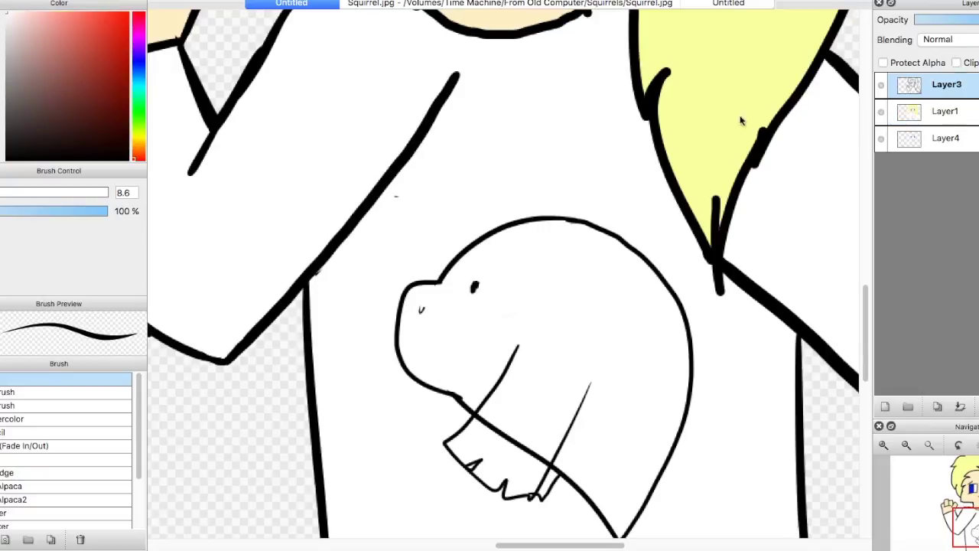
Step: Fill the shirt around the manatee with dark gray on Layer3, leaving the manatee white
{"action": "key", "text": "ctrl+minus"}
{"action": "left_click", "coordinate": [639, 237]}
{"action": "key", "text": "ctrl+plus"}
{"action": "key", "text": "ctrl+minus"}
Step: Try hand-lettering "ALBINO" above the manatee and "MANATEE" below it in black
{"action": "left_click_drag", "start_coordinate": [479, 290], "coordinate": [492, 290]}
{"action": "key", "text": "ctrl+plus"}
{"action": "key", "text": "ctrl+minus"}
{"action": "left_click_drag", "start_coordinate": [461, 227], "coordinate": [488, 219]}
{"action": "left_click_drag", "start_coordinate": [471, 226], "coordinate": [470, 256]}
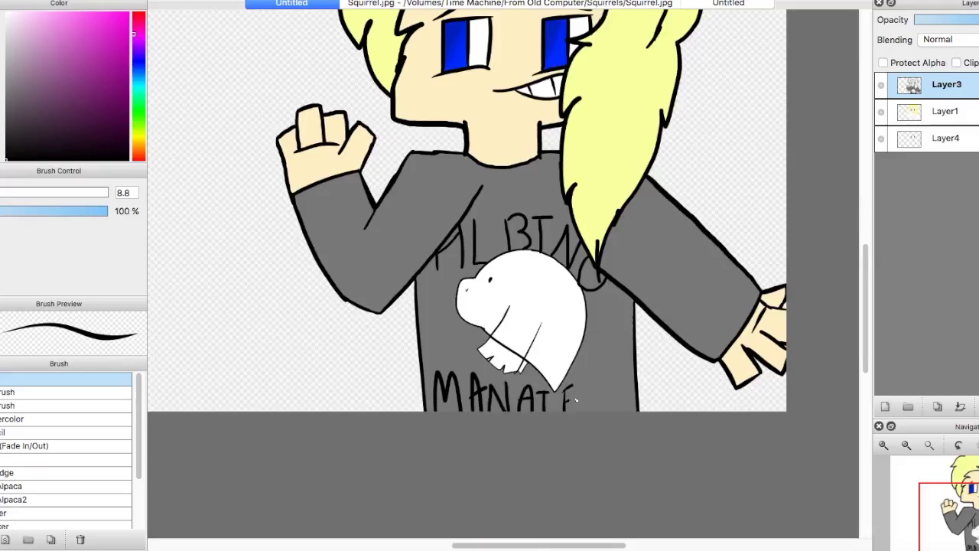
{"action": "key", "text": "ctrl+plus"}
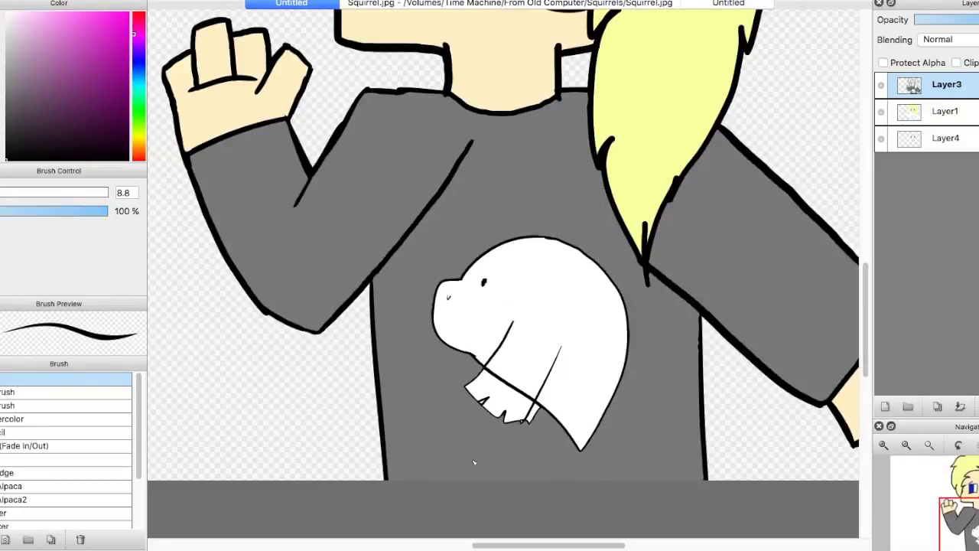
Step: Hand-letter "Albino is cool." in black below the manatee on the shirt at brush size 8.8
{"action": "key", "text": "ctrl+minus"}
{"action": "key", "text": "ctrl+plus"}
{"action": "key", "text": "ctrl+minus"}
{"action": "key", "text": "ctrl+plus"}
{"action": "key", "text": "ctrl+minus"}
{"action": "key", "text": "ctrl+plus"}
{"action": "key", "text": "ctrl+minus"}
{"action": "key", "text": "ctrl+plus"}
{"action": "left_click_drag", "start_coordinate": [501, 334], "coordinate": [502, 354]}
{"action": "left_click_drag", "start_coordinate": [409, 381], "coordinate": [497, 396]}
{"action": "key", "text": "ctrl+minus"}
{"action": "key", "text": "ctrl+minus"}
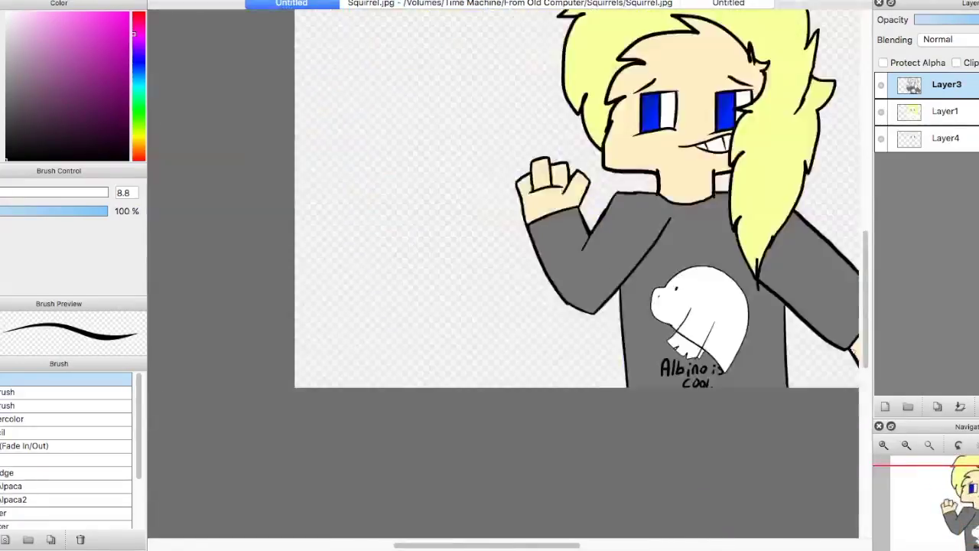
{"action": "key", "text": "ctrl+plus"}
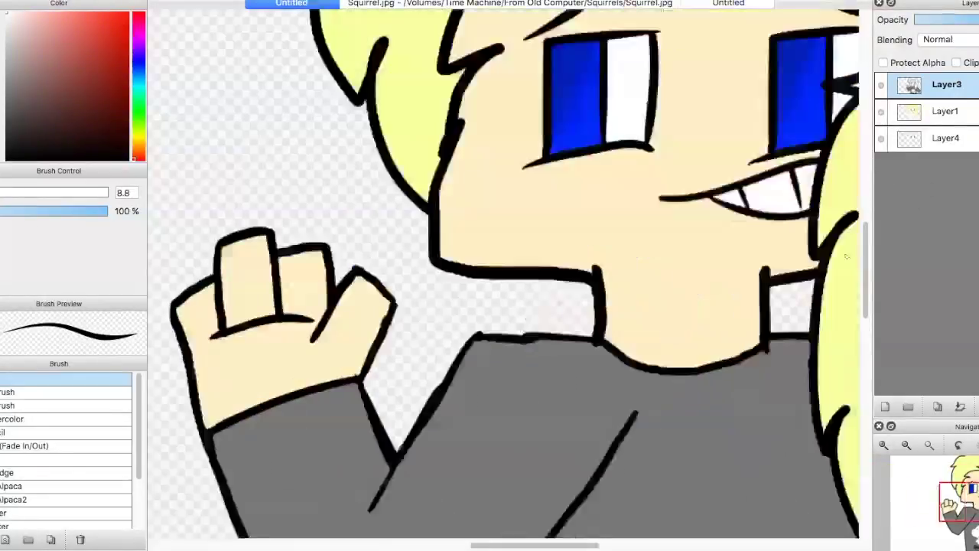
Step: Add a new layer beneath the others for the background and hide the character layers
{"action": "scroll", "coordinate": [503, 273], "scroll_direction": "down", "scroll_amount": 10}
{"action": "key", "text": "ctrl+minus"}
{"action": "scroll", "coordinate": [504, 273], "scroll_direction": "up", "scroll_amount": 3}
{"action": "left_click", "coordinate": [886, 406]}
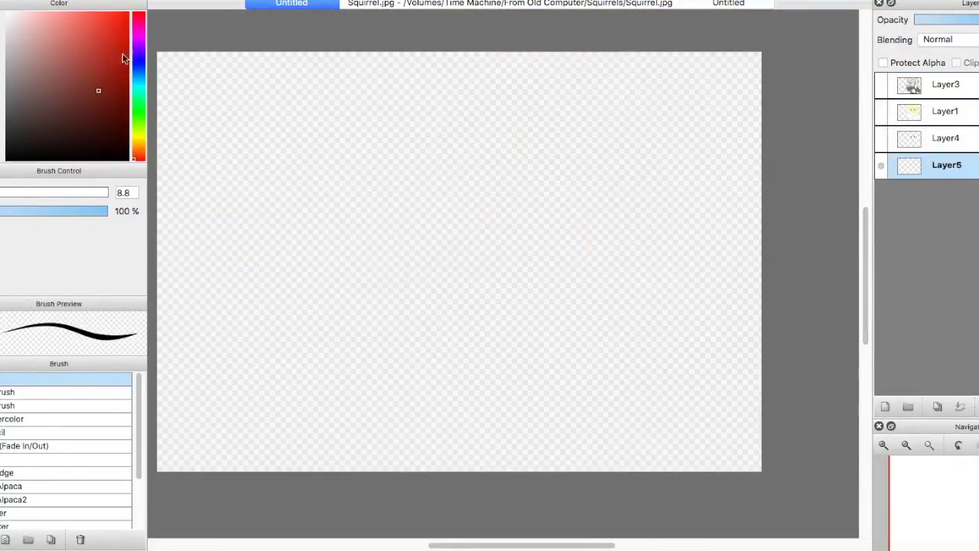
Step: Try painting a pink background with broad diagonal lavender and periwinkle stripes at brush size 386
{"action": "left_click_drag", "start_coordinate": [158, 197], "coordinate": [415, 66]}
{"action": "left_click_drag", "start_coordinate": [230, 230], "coordinate": [688, 421]}
{"action": "left_click_drag", "start_coordinate": [161, 397], "coordinate": [452, 53]}
{"action": "left_click_drag", "start_coordinate": [161, 367], "coordinate": [467, 56]}
Step: Try continuing the diagonal stripes across the canvas in cyan, periwinkle, lavender and pink
{"action": "left_click", "coordinate": [138, 79]}
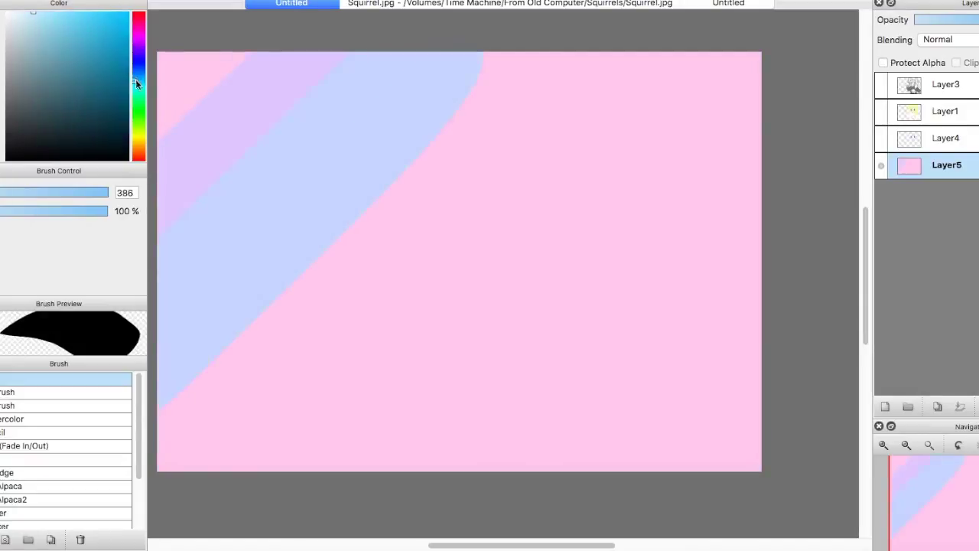
{"action": "left_click_drag", "start_coordinate": [161, 459], "coordinate": [635, 68]}
{"action": "left_click", "coordinate": [138, 69]}
{"action": "left_click_drag", "start_coordinate": [199, 466], "coordinate": [627, 55]}
{"action": "left_click", "coordinate": [135, 68]}
{"action": "left_click_drag", "start_coordinate": [359, 466], "coordinate": [719, 62]}
{"action": "left_click_drag", "start_coordinate": [360, 467], "coordinate": [727, 57]}
{"action": "left_click_drag", "start_coordinate": [428, 468], "coordinate": [762, 85]}
{"action": "left_click_drag", "start_coordinate": [528, 469], "coordinate": [762, 191]}
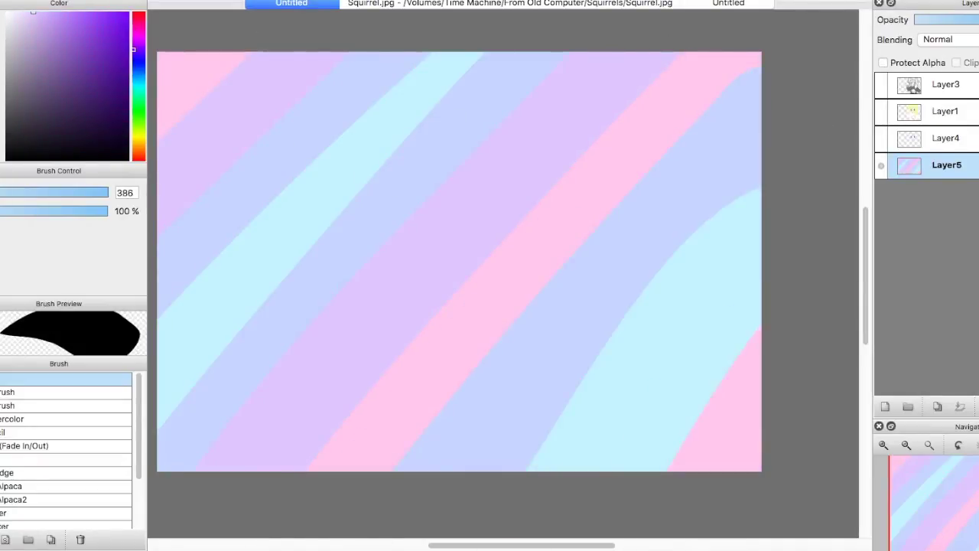
{"action": "left_click_drag", "start_coordinate": [674, 471], "coordinate": [762, 329]}
Step: Show the character layers again, clear the pastel stripes and try a brush stroke at size 1000 and 70% opacity
{"action": "left_click", "coordinate": [46, 459]}
{"action": "left_click", "coordinate": [881, 84]}
{"action": "left_click", "coordinate": [882, 111]}
{"action": "left_click", "coordinate": [881, 138]}
{"action": "left_click", "coordinate": [335, 263]}
{"action": "key", "text": "Delete"}
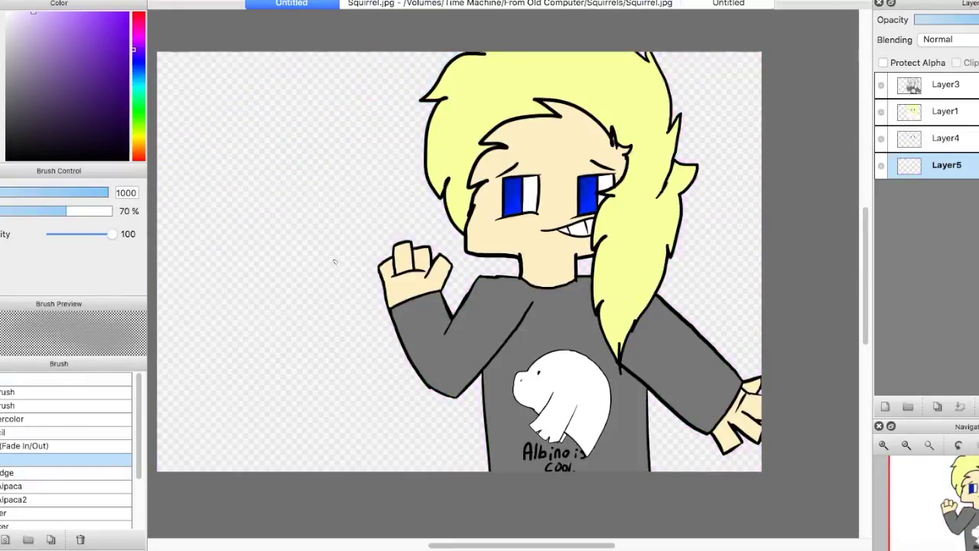
{"action": "left_click_drag", "start_coordinate": [334, 263], "coordinate": [612, 230]}
Step: Paint the background layer periwinkle with wide diagonal lavender stripes behind the character at brush size 386
{"action": "left_click", "coordinate": [46, 379]}
{"action": "left_click", "coordinate": [138, 68]}
{"action": "left_click_drag", "start_coordinate": [192, 459], "coordinate": [526, 173]}
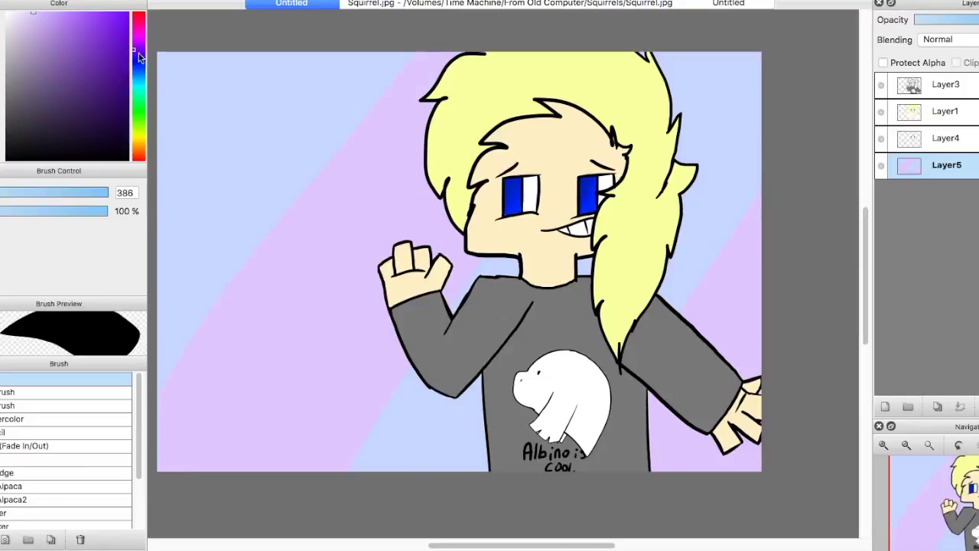
Step: Try adding a layer above the striped background with a thin strip selected along the canvas's upper edge
{"action": "left_click", "coordinate": [139, 79]}
{"action": "key", "text": "ctrl+shift+n"}
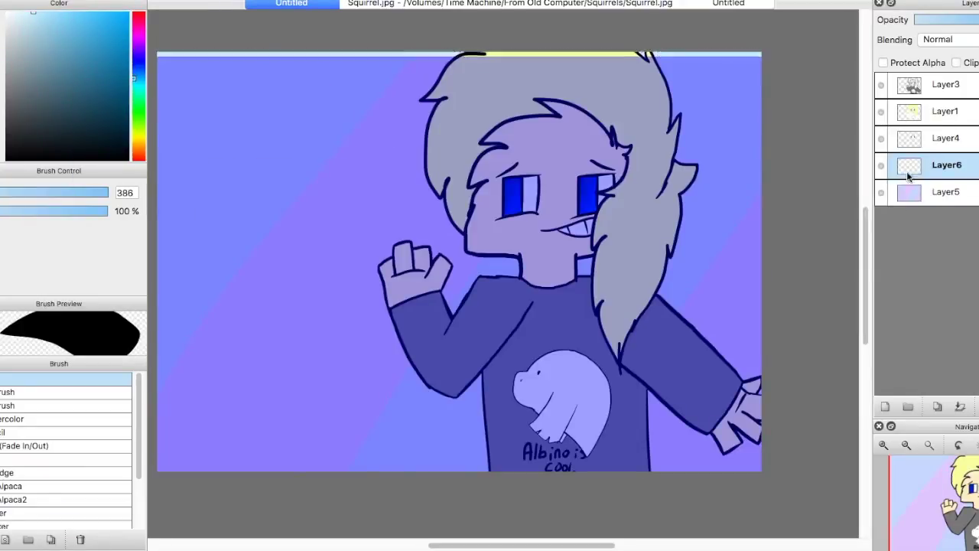
{"action": "left_click", "coordinate": [115, 0]}
{"action": "left_click", "coordinate": [153, 28]}
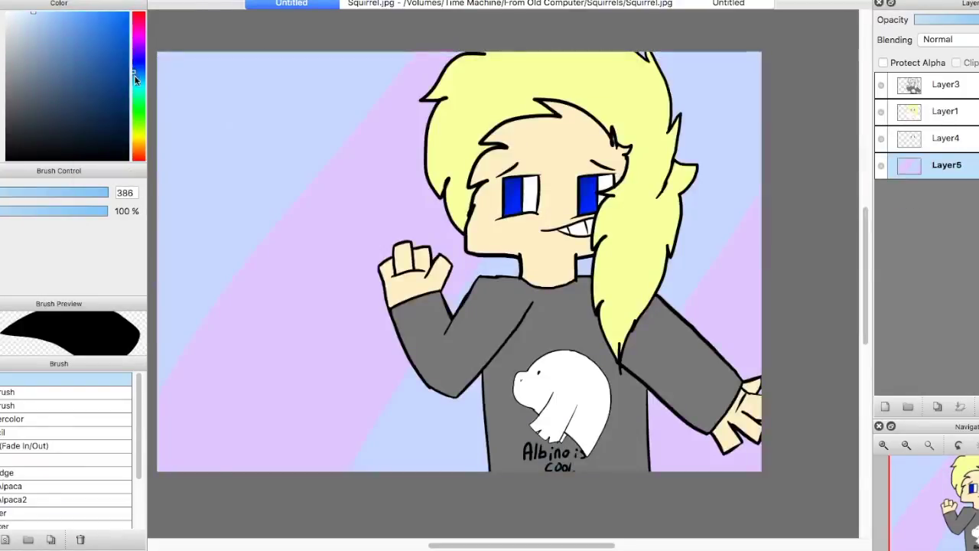
{"action": "left_click_drag", "start_coordinate": [134, 75], "coordinate": [137, 35]}
{"action": "key", "text": "ctrl+shift+n"}
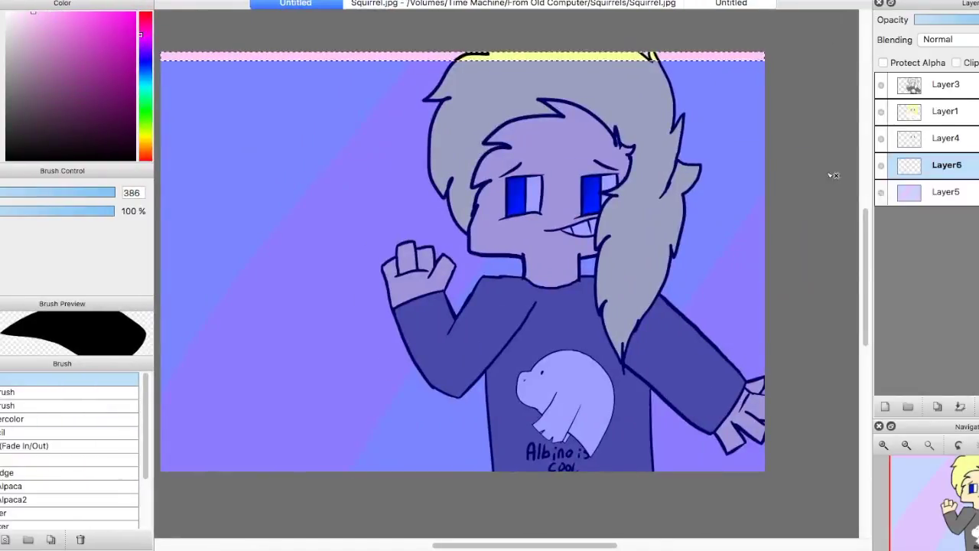
{"action": "left_click", "coordinate": [115, 0]}
{"action": "left_click", "coordinate": [234, 58]}
{"action": "left_click", "coordinate": [115, 0]}
{"action": "left_click_drag", "start_coordinate": [233, 65], "coordinate": [222, 436]}
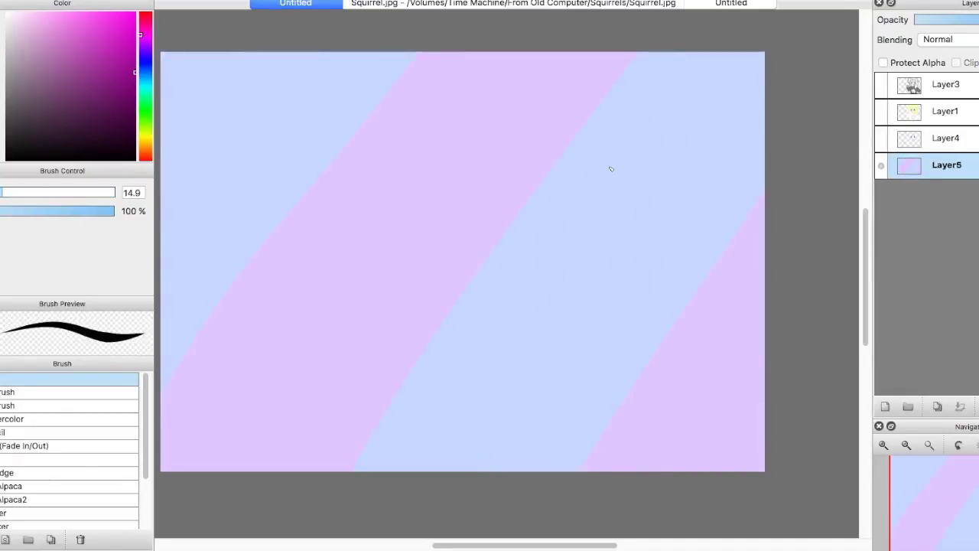
Step: Try drawing a purple balloon with a curled black string on the striped background at brush size 14.9
{"action": "left_click_drag", "start_coordinate": [610, 168], "coordinate": [602, 165]}
{"action": "left_click_drag", "start_coordinate": [610, 287], "coordinate": [647, 372]}
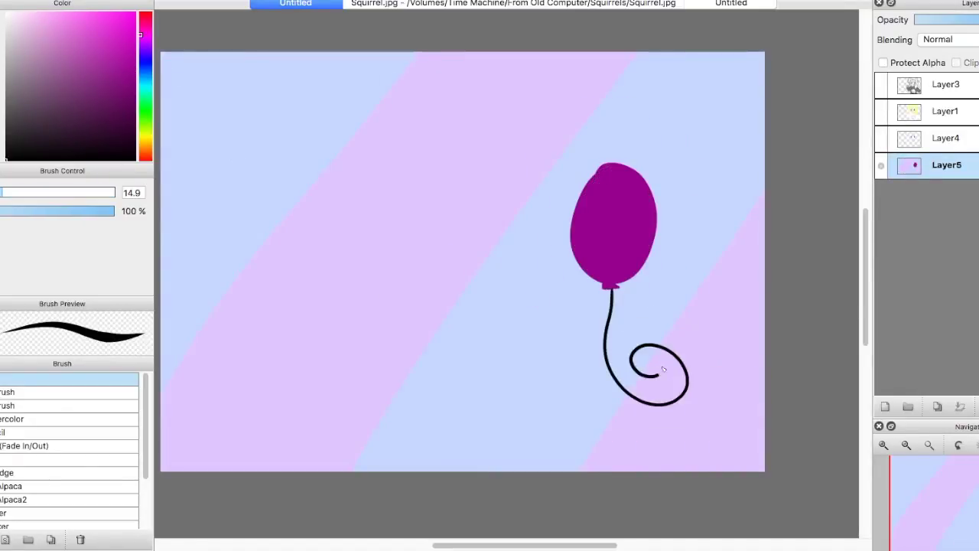
{"action": "key", "text": "ctrl+z"}
{"action": "key", "text": "ctrl+z"}
Step: Draw a filled purple balloon with a curled black string in the left half of the background
{"action": "mouse_move", "coordinate": [313, 157]}
{"action": "left_mouse_down"}
{"action": "mouse_move", "coordinate": [350, 216]}
{"action": "mouse_move", "coordinate": [330, 239]}
{"action": "mouse_move", "coordinate": [363, 319]}
{"action": "left_mouse_up"}
{"action": "key", "text": "ctrl+z"}
{"action": "left_click", "coordinate": [329, 195]}
Step: Draw a blue balloon with a black string near the background's right edge and another blue balloon in its lower-left corner
{"action": "mouse_move", "coordinate": [674, 195]}
{"action": "left_mouse_down"}
{"action": "mouse_move", "coordinate": [701, 280]}
{"action": "mouse_move", "coordinate": [678, 314]}
{"action": "left_mouse_up"}
{"action": "left_click", "coordinate": [676, 220]}
{"action": "left_click", "coordinate": [140, 66]}
{"action": "left_click", "coordinate": [700, 230]}
{"action": "left_click_drag", "start_coordinate": [199, 358], "coordinate": [163, 375]}
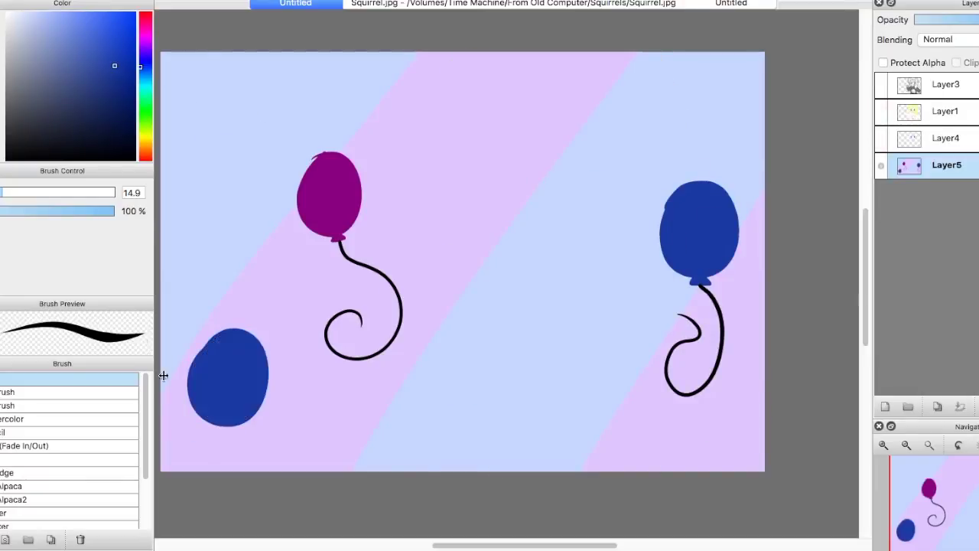
Step: Draw a filled purple balloon with a curling black string below and right of the background's center
{"action": "left_click", "coordinate": [141, 34]}
{"action": "left_click_drag", "start_coordinate": [596, 89], "coordinate": [594, 90]}
{"action": "key", "text": "ctrl+z"}
{"action": "left_click_drag", "start_coordinate": [541, 291], "coordinate": [552, 284]}
{"action": "left_click", "coordinate": [555, 322]}
{"action": "left_click", "coordinate": [342, 187]}
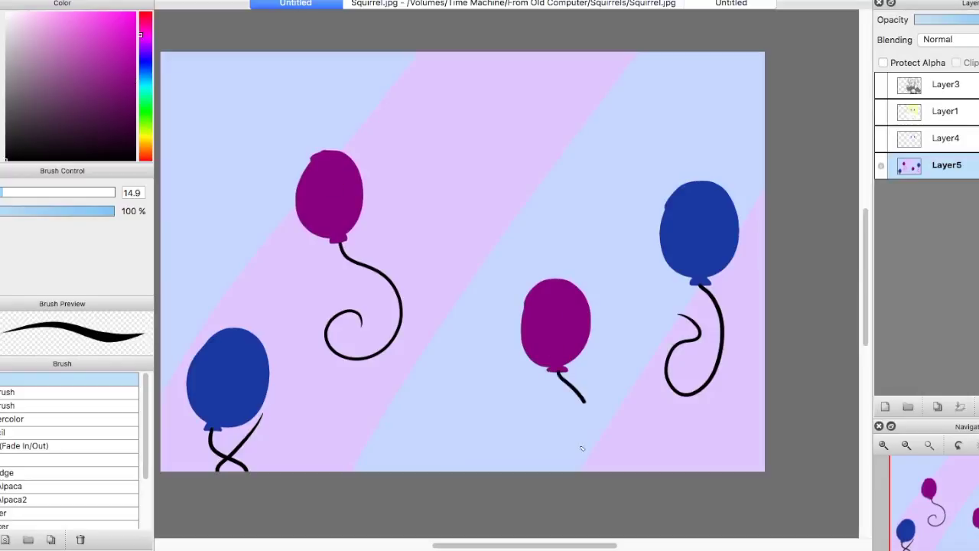
{"action": "left_click_drag", "start_coordinate": [563, 372], "coordinate": [536, 407]}
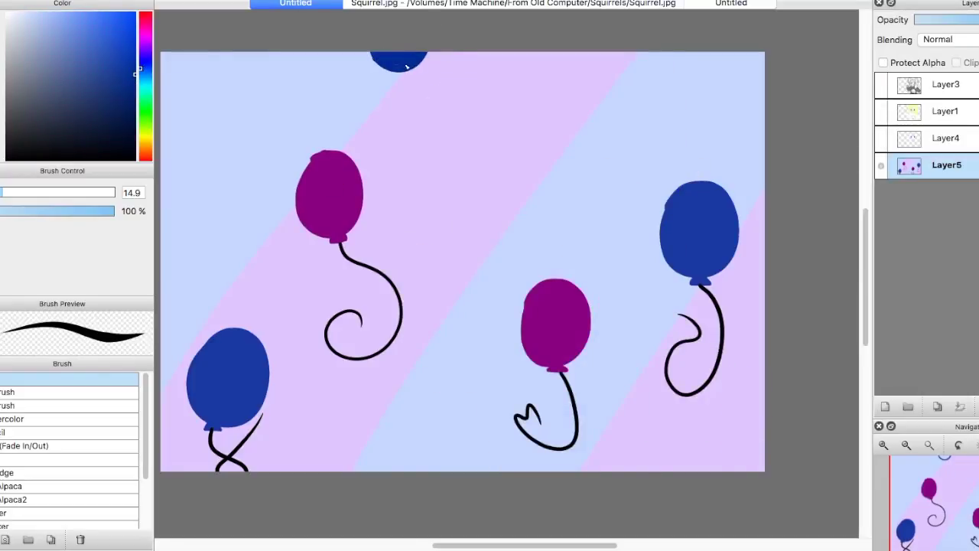
Step: Add partly cropped blue and purple balloons with black strings along the canvas edges, and show the character layers
{"action": "left_click_drag", "start_coordinate": [399, 75], "coordinate": [371, 122]}
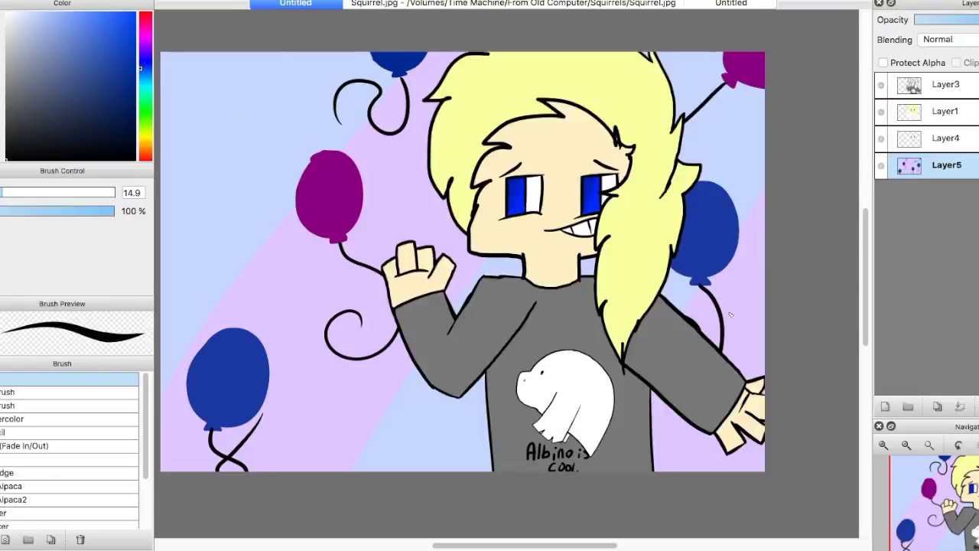
{"action": "left_click_drag", "start_coordinate": [163, 115], "coordinate": [162, 175]}
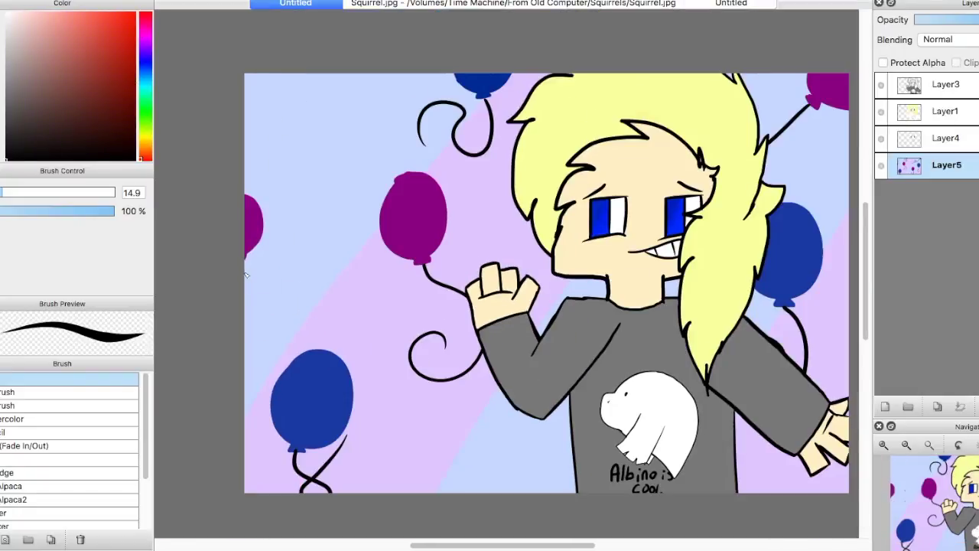
{"action": "left_click_drag", "start_coordinate": [287, 176], "coordinate": [247, 266]}
{"action": "left_click_drag", "start_coordinate": [528, 490], "coordinate": [565, 491]}
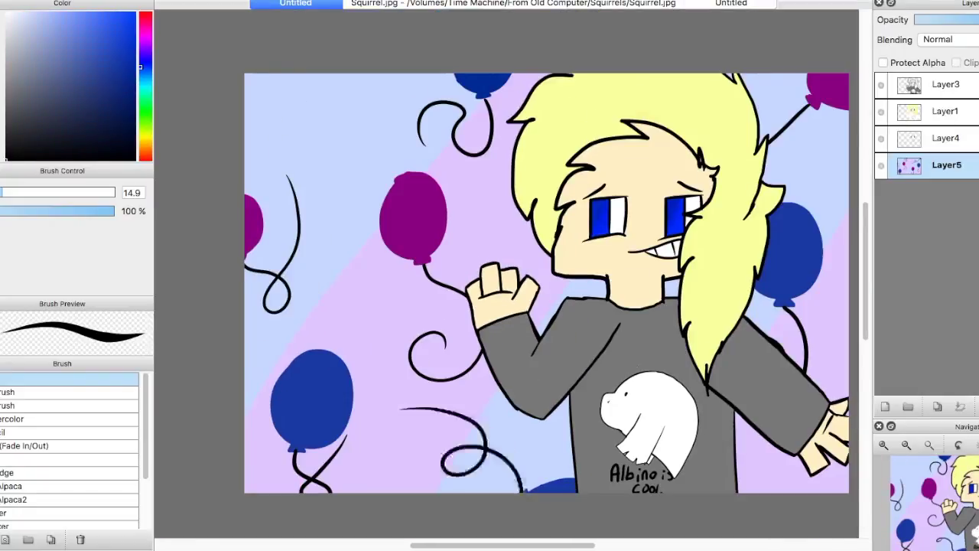
Step: Hand-letter "HBD" in light pink across the upper background beside the character at brush size 87
{"action": "left_click", "coordinate": [140, 30]}
{"action": "left_click", "coordinate": [56, 12]}
{"action": "left_click_drag", "start_coordinate": [8, 192], "coordinate": [91, 192]}
{"action": "left_click_drag", "start_coordinate": [264, 108], "coordinate": [268, 253]}
{"action": "left_click_drag", "start_coordinate": [276, 168], "coordinate": [352, 168]}
{"action": "left_click_drag", "start_coordinate": [348, 122], "coordinate": [352, 252]}
{"action": "mouse_move", "coordinate": [394, 145]}
{"action": "left_mouse_down"}
{"action": "mouse_move", "coordinate": [398, 229]}
{"action": "mouse_move", "coordinate": [428, 252]}
{"action": "left_mouse_up"}
{"action": "key", "text": "ctrl+z"}
{"action": "left_click_drag", "start_coordinate": [406, 130], "coordinate": [451, 252]}
{"action": "left_click_drag", "start_coordinate": [482, 130], "coordinate": [528, 253]}
Step: Hand-letter "LT!" in light pink below "HBD" on the background layer
{"action": "left_click_drag", "start_coordinate": [276, 314], "coordinate": [374, 451]}
{"action": "left_click_drag", "start_coordinate": [348, 321], "coordinate": [440, 306]}
{"action": "left_click_drag", "start_coordinate": [397, 306], "coordinate": [417, 459]}
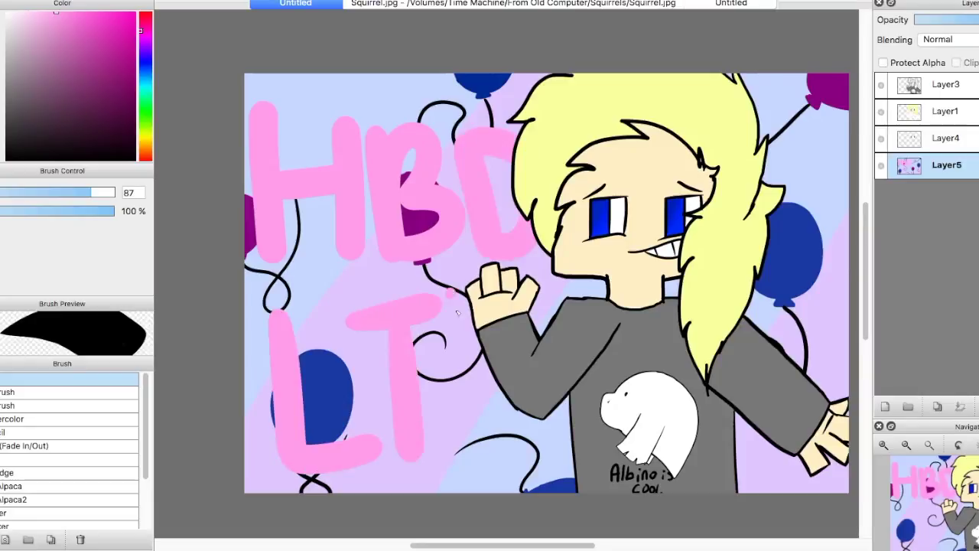
{"action": "left_click_drag", "start_coordinate": [459, 289], "coordinate": [462, 400]}
Step: Trace thinner white strokes inside the pink "HBD" letters at brush size 30
{"action": "left_click_drag", "start_coordinate": [264, 129], "coordinate": [268, 243]}
{"action": "key", "text": "ctrl+z"}
{"action": "left_click_drag", "start_coordinate": [91, 192], "coordinate": [44, 192]}
{"action": "left_click_drag", "start_coordinate": [264, 130], "coordinate": [268, 230]}
{"action": "left_click_drag", "start_coordinate": [268, 185], "coordinate": [354, 184]}
{"action": "left_click_drag", "start_coordinate": [350, 130], "coordinate": [353, 230]}
{"action": "mouse_move", "coordinate": [388, 145]}
{"action": "left_mouse_down"}
{"action": "mouse_move", "coordinate": [388, 238]}
{"action": "mouse_move", "coordinate": [413, 245]}
{"action": "left_mouse_up"}
{"action": "left_click_drag", "start_coordinate": [468, 141], "coordinate": [489, 245]}
Step: Trace white strokes inside the pink "LT!" and scatter brighter pink hearts around the lettering
{"action": "left_click_drag", "start_coordinate": [283, 329], "coordinate": [360, 451]}
{"action": "left_click_drag", "start_coordinate": [367, 321], "coordinate": [430, 310]}
{"action": "left_click_drag", "start_coordinate": [406, 313], "coordinate": [409, 444]}
{"action": "left_click_drag", "start_coordinate": [465, 306], "coordinate": [467, 394]}
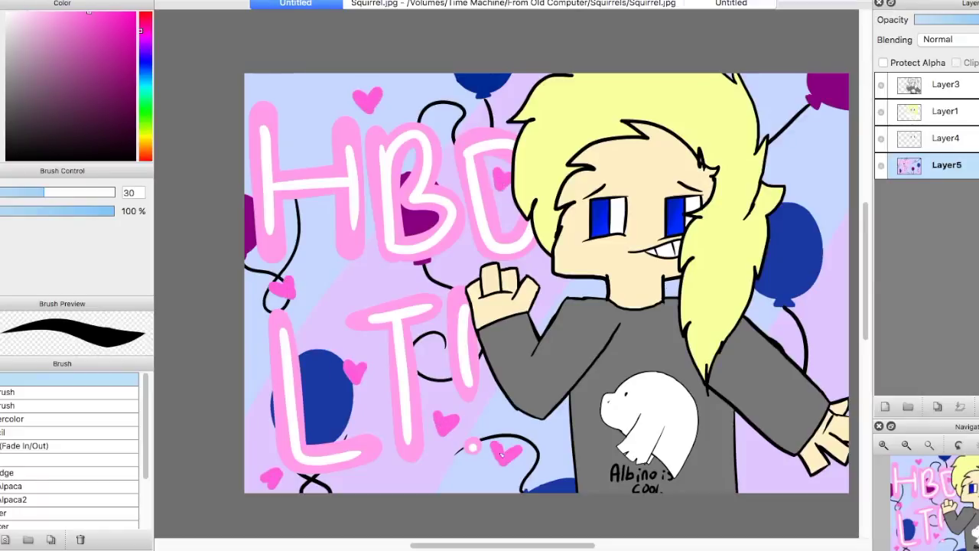
Step: Undo the last three painted hearts
{"action": "key", "text": "ctrl+z"}
{"action": "key", "text": "ctrl+z"}
{"action": "key", "text": "ctrl+z"}
Step: Save the drawing as "happy birthday lets tango" in Downloads and open the file format choices for another copy
{"action": "key", "text": "super+s"}
{"action": "type", "text": "happy birthday lets tango"}
{"action": "left_click", "coordinate": [470, 170]}
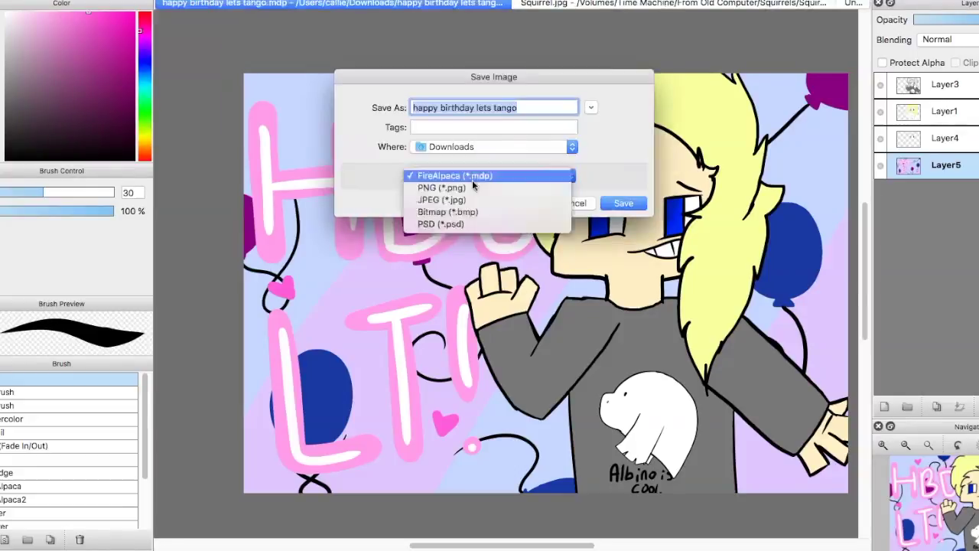